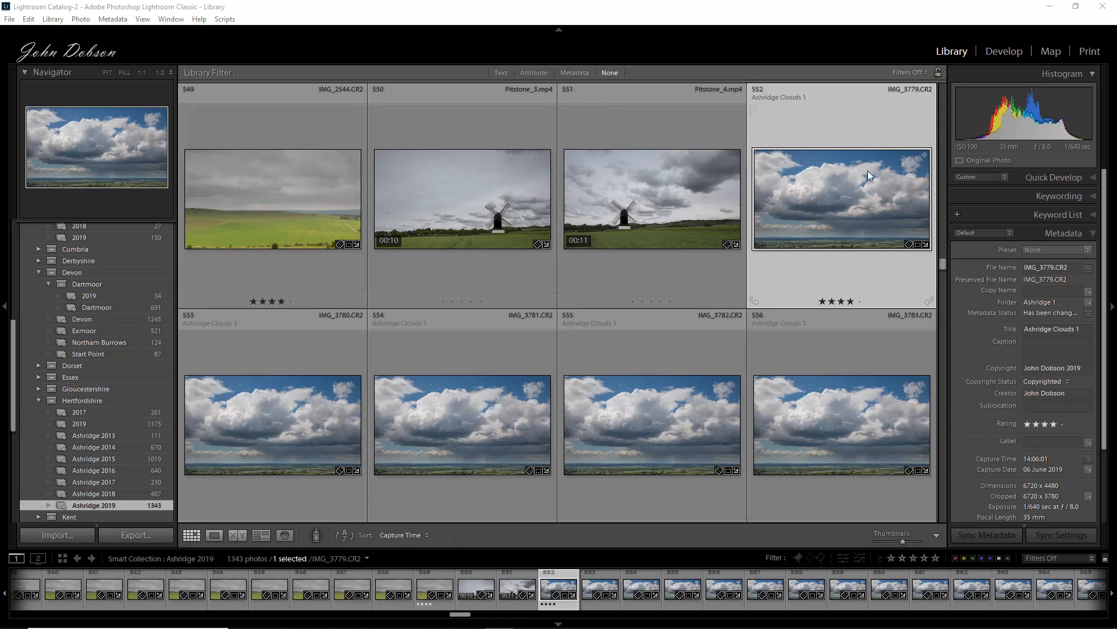
Examine the layout and print job settings for IMG_3779.CR2 in the Print module and return to the Library
{"action": "left_click", "coordinate": [1090, 52]}
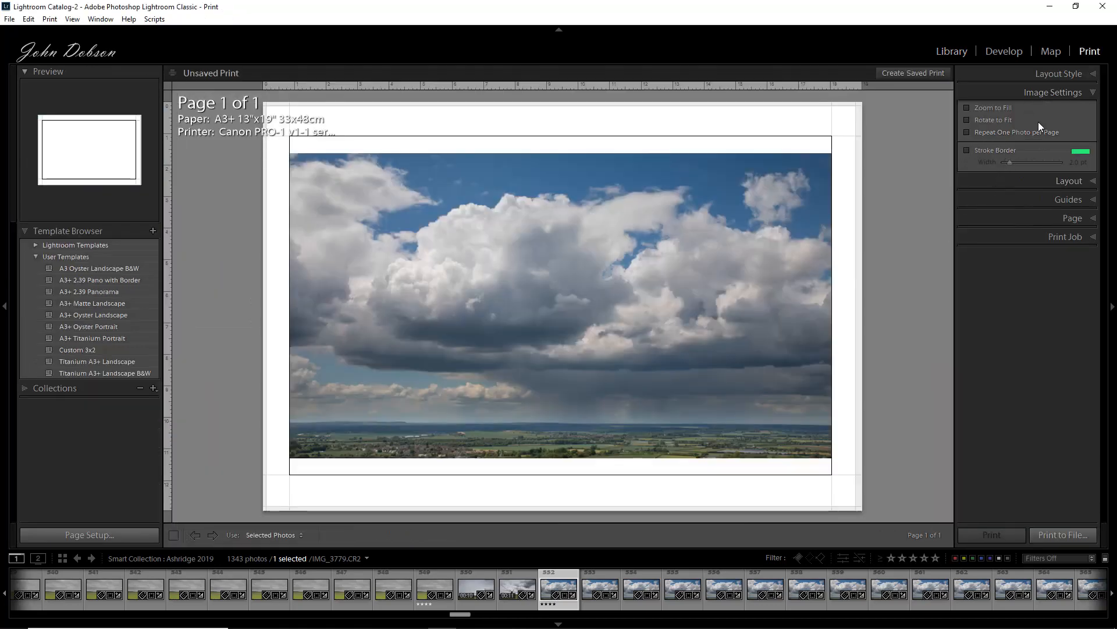
{"action": "left_click", "coordinate": [1042, 181]}
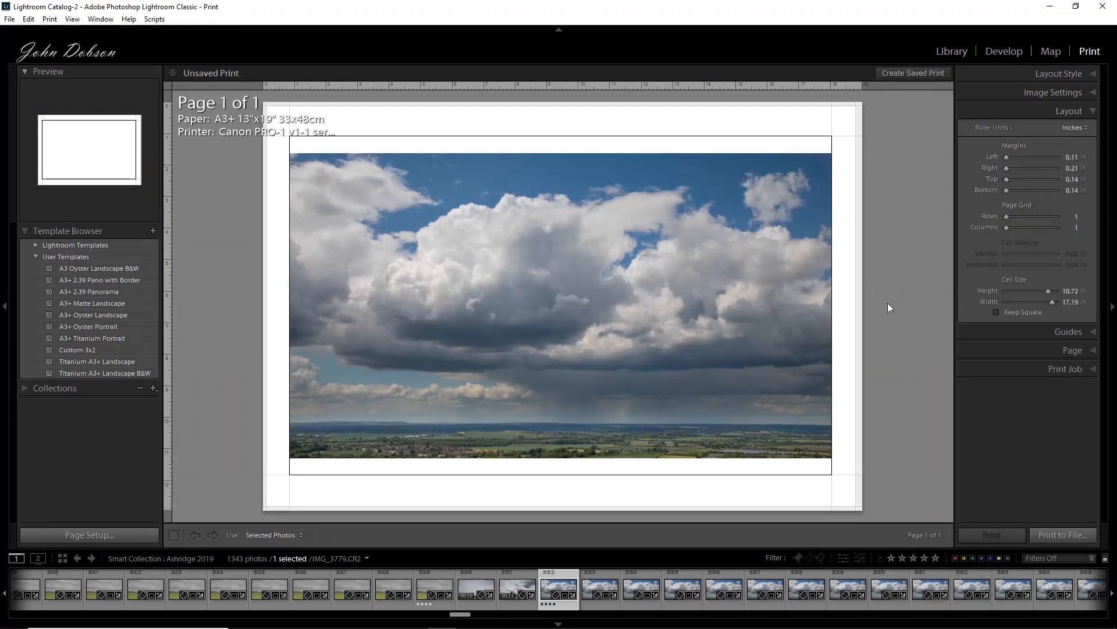
{"action": "left_click", "coordinate": [1054, 368]}
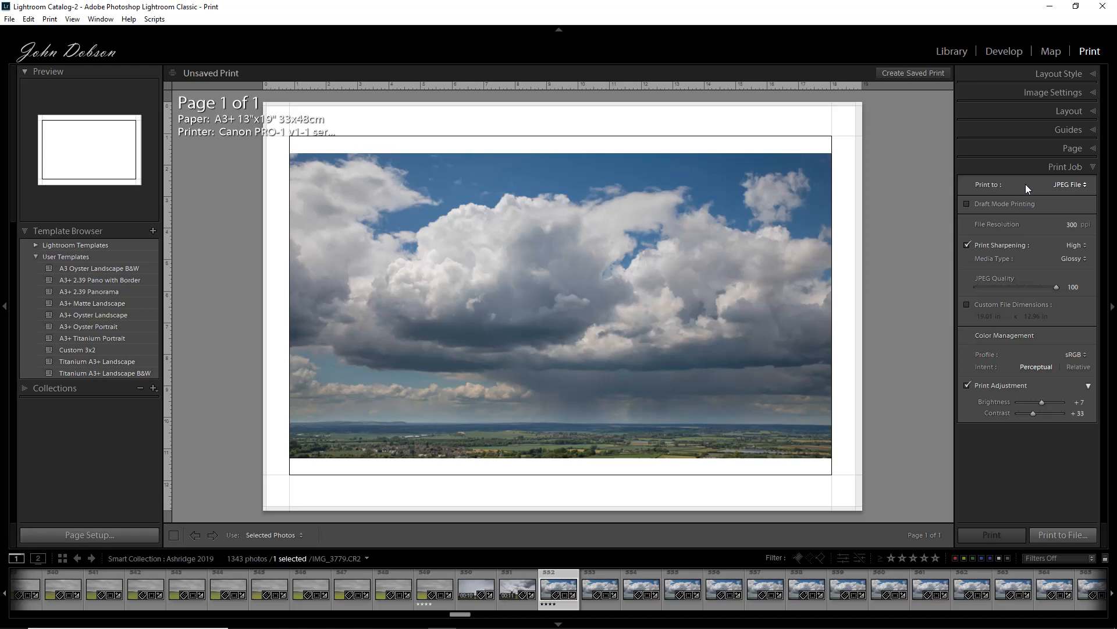
{"action": "left_click", "coordinate": [944, 49]}
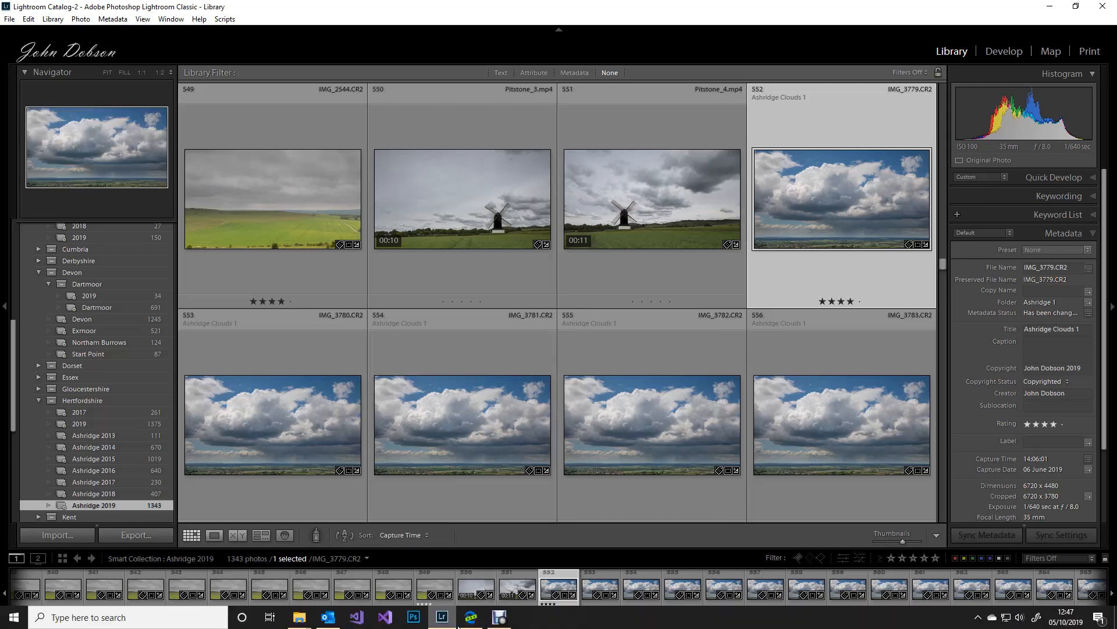
Switch to the browser, open the ImageMagick 7 download page from the LR/Mogrify 2 page and highlight ImageMagick-7.0.8-67-Q16-x64-dll.exe
{"action": "left_click", "coordinate": [476, 622]}
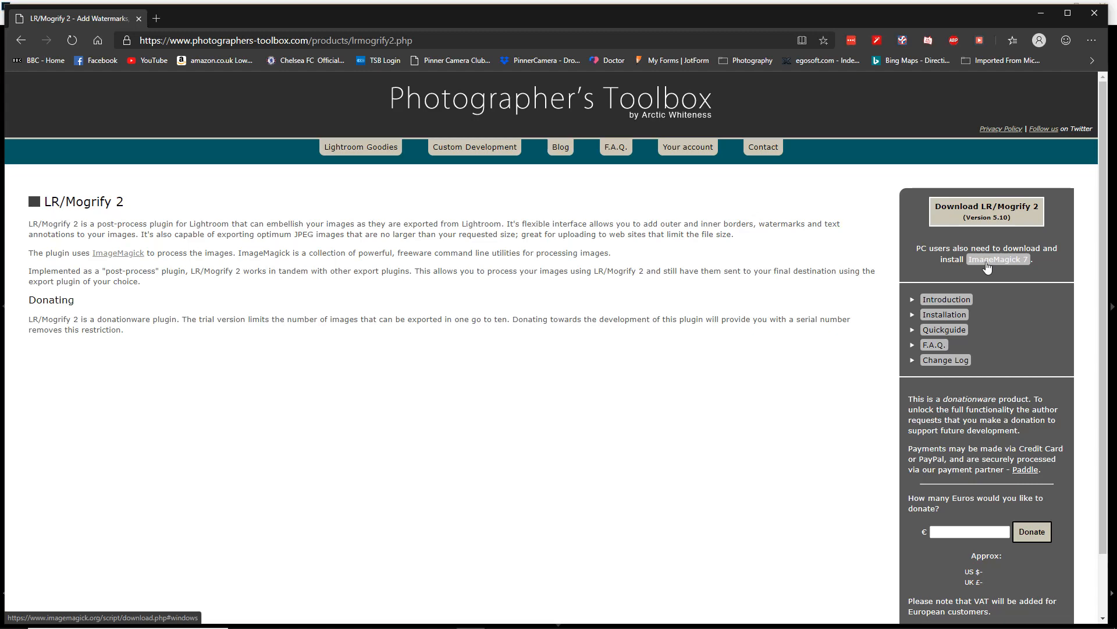
{"action": "left_click", "coordinate": [988, 267]}
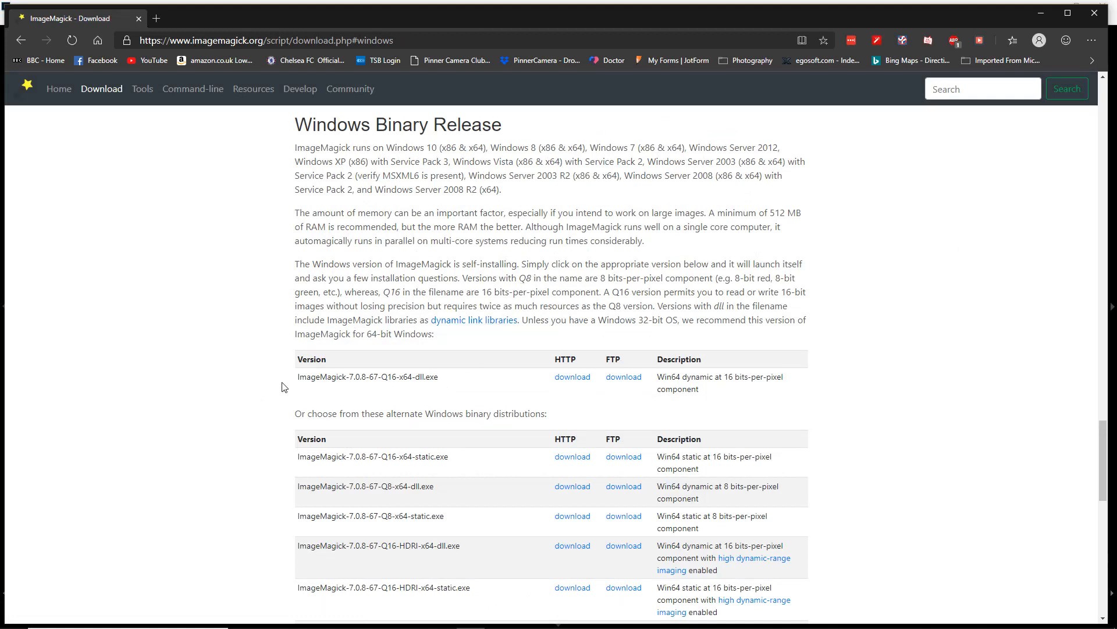
{"action": "left_click_drag", "start_coordinate": [297, 377], "coordinate": [445, 382]}
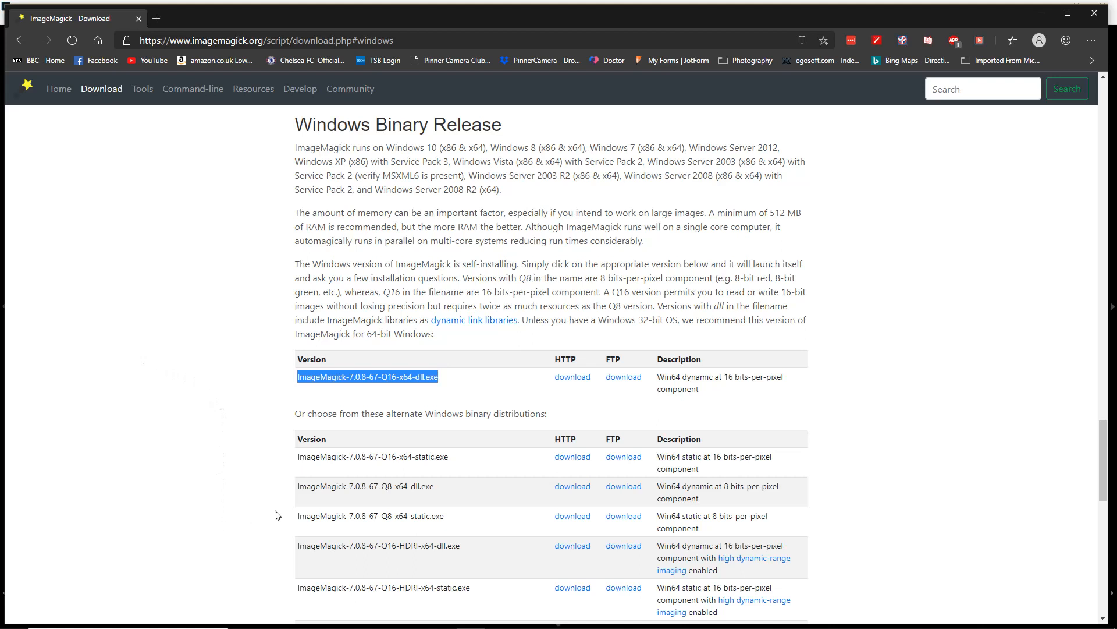
Run ImageMagick-7.0.8-67-Q16-x64-dll.exe from the Downloads folder, accept the licence, continue to the additional tasks and exit the setup
{"action": "mouse_move", "coordinate": [299, 622]}
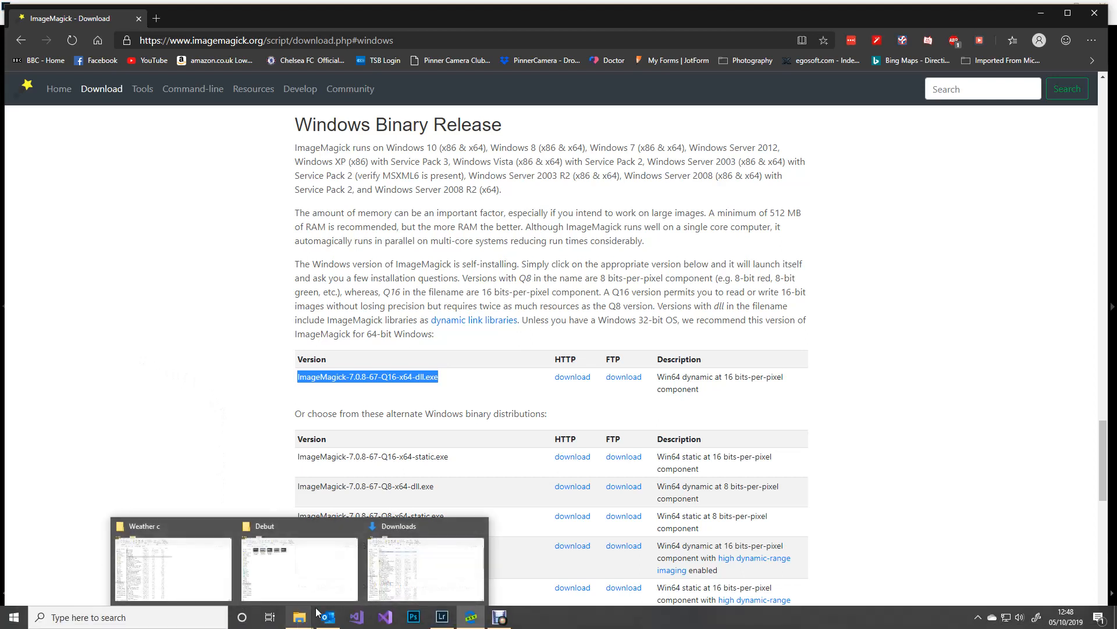
{"action": "left_click", "coordinate": [405, 539]}
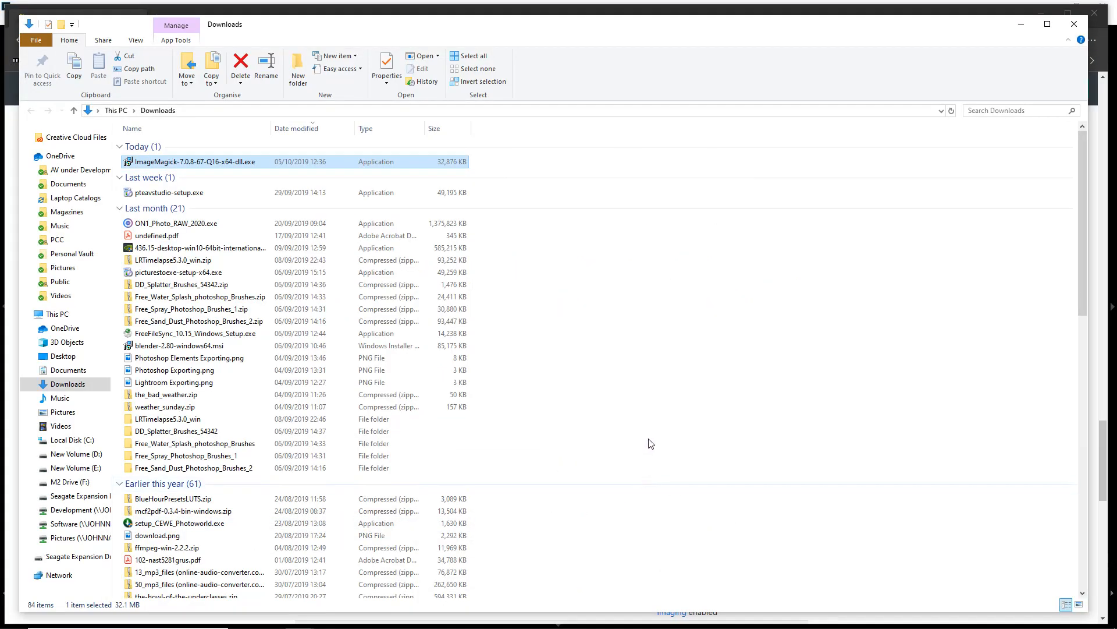
{"action": "left_click", "coordinate": [183, 163]}
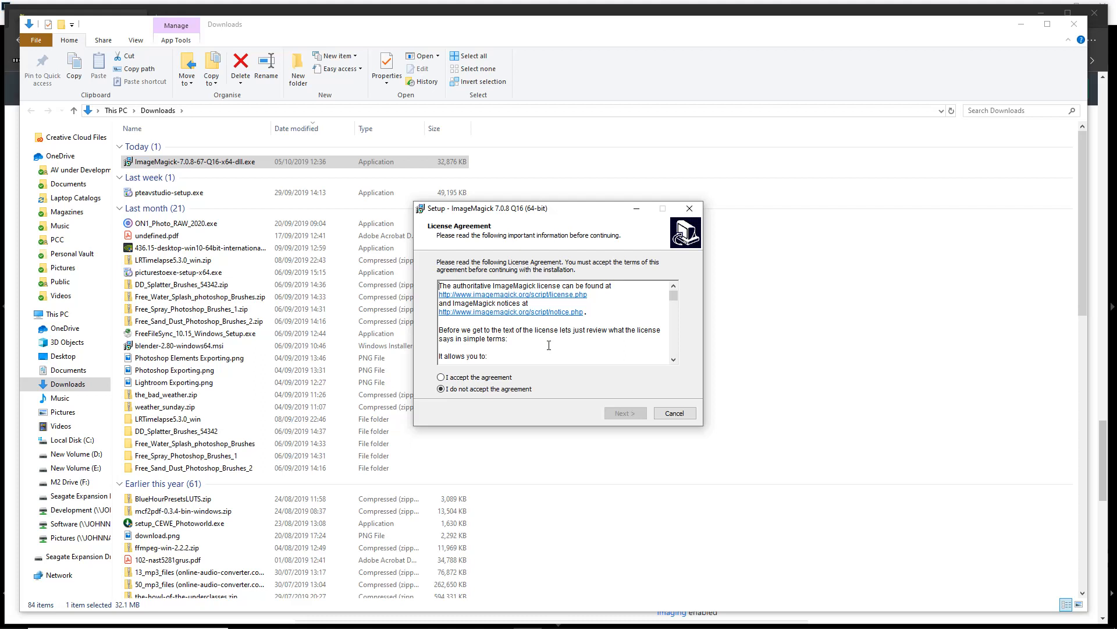
{"action": "left_click", "coordinate": [440, 377]}
{"action": "left_click", "coordinate": [618, 414]}
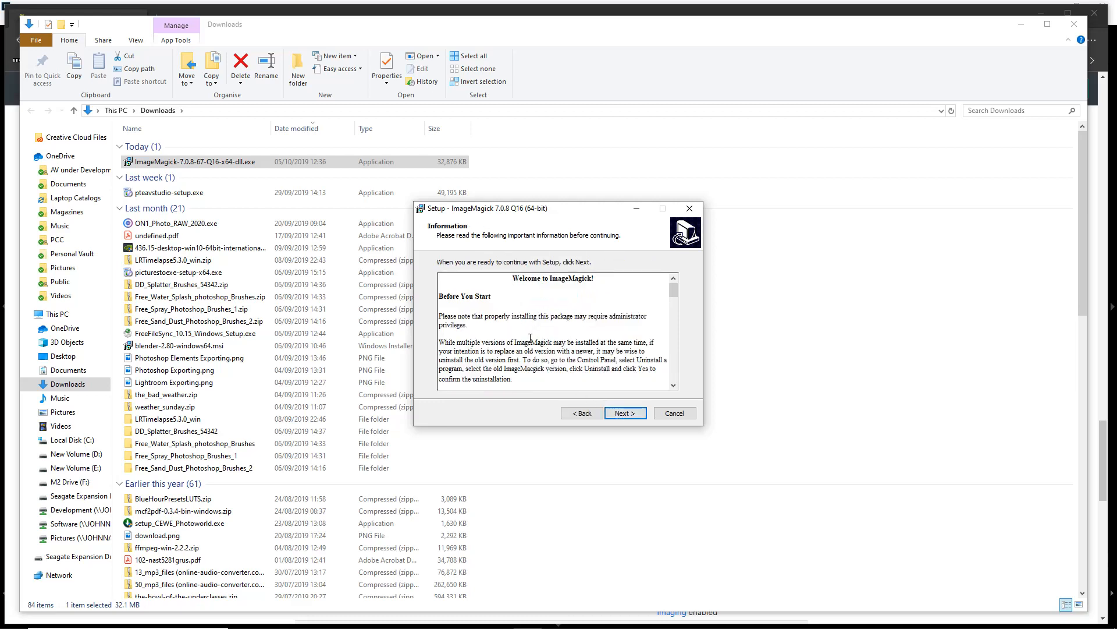
{"action": "left_click", "coordinate": [626, 415]}
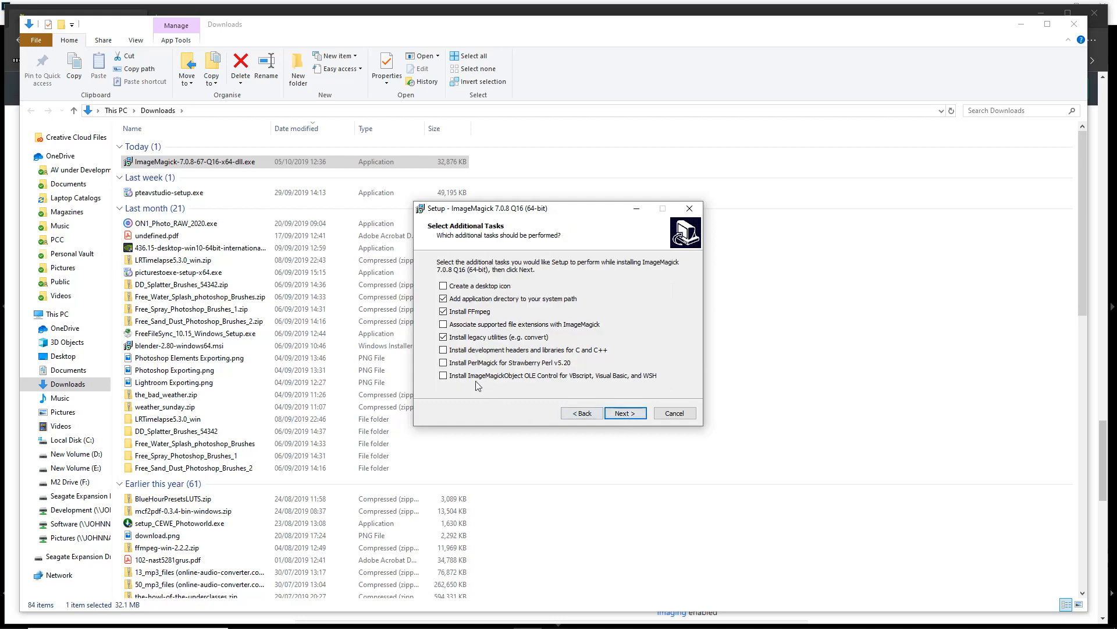
{"action": "left_click", "coordinate": [445, 339]}
{"action": "left_click", "coordinate": [677, 414]}
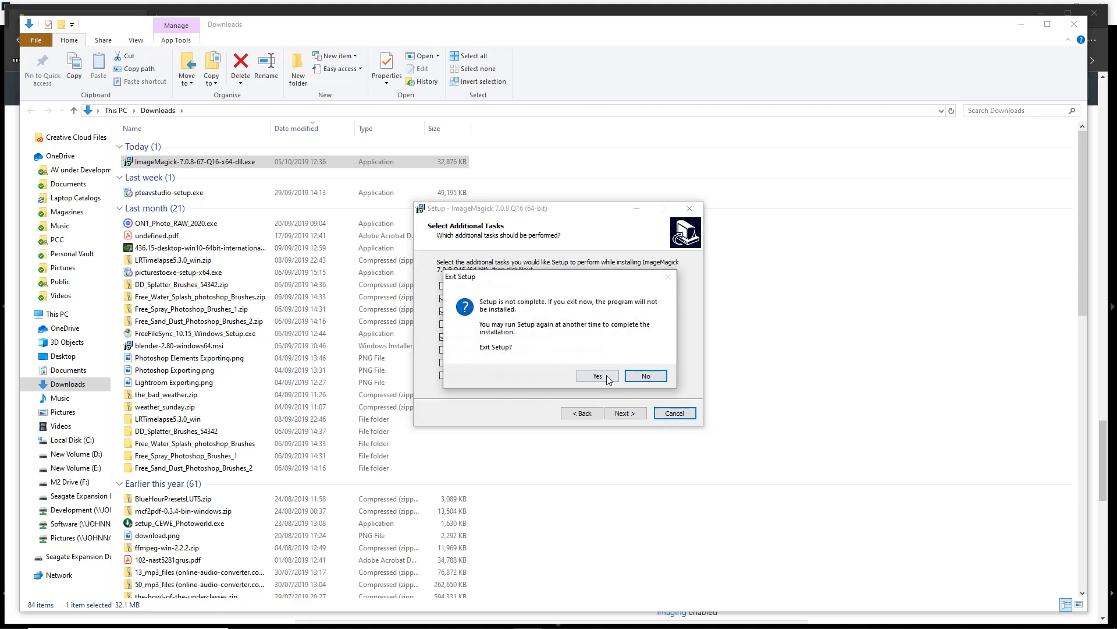
{"action": "left_click", "coordinate": [608, 378]}
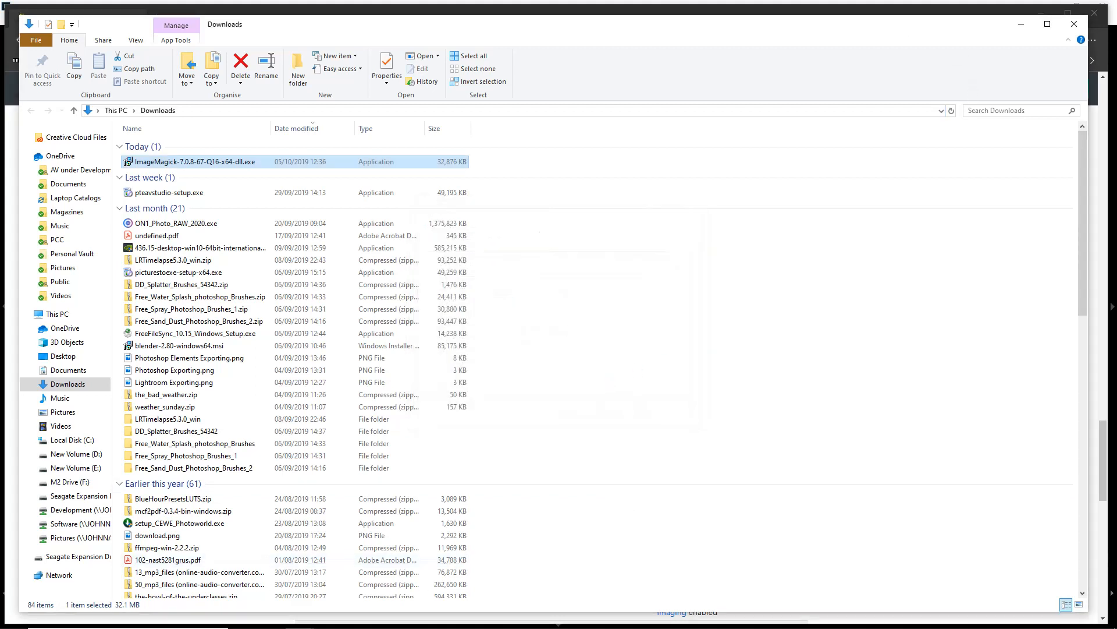
Switch to Lightroom Classic and open the export dialog for the selected cloud photo IMG_3779.CR2
{"action": "left_click", "coordinate": [442, 617]}
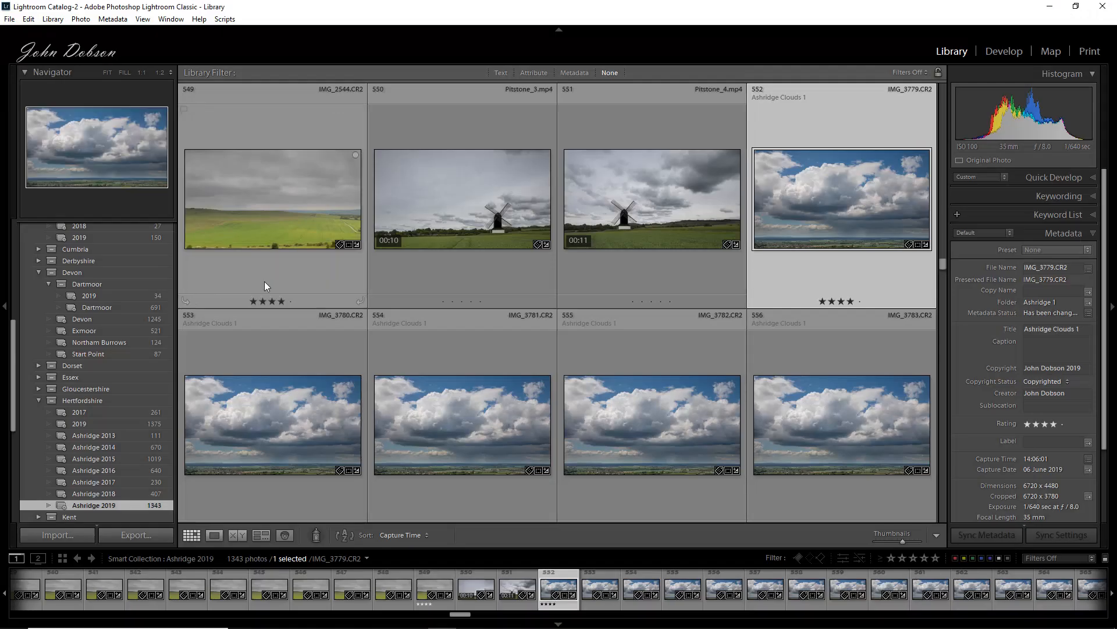
{"action": "right_click", "coordinate": [816, 188]}
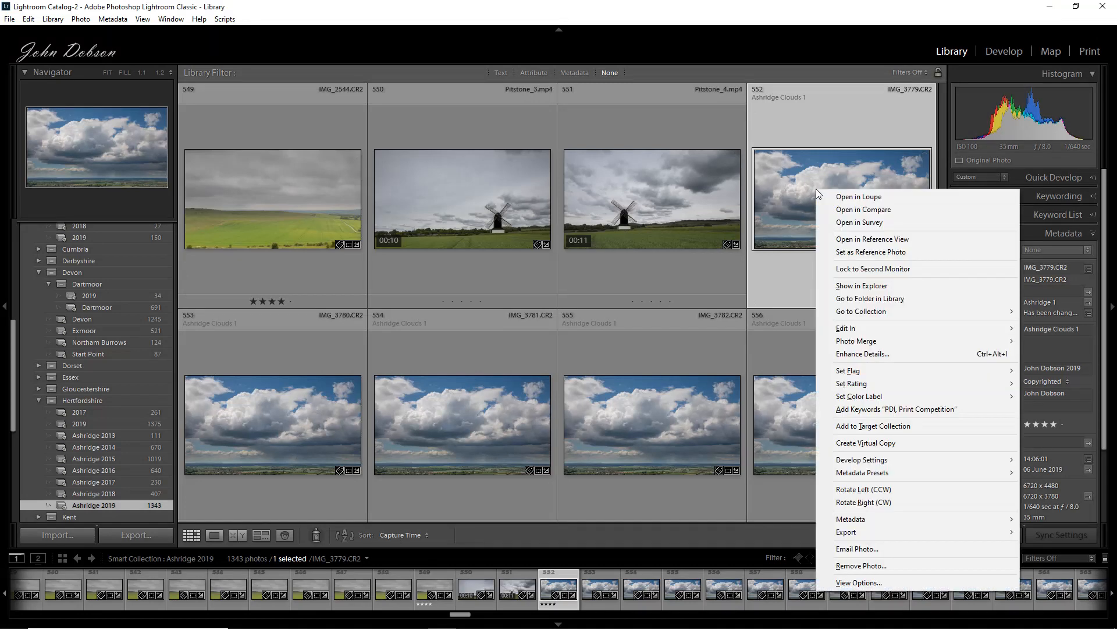
{"action": "mouse_move", "coordinate": [841, 531]}
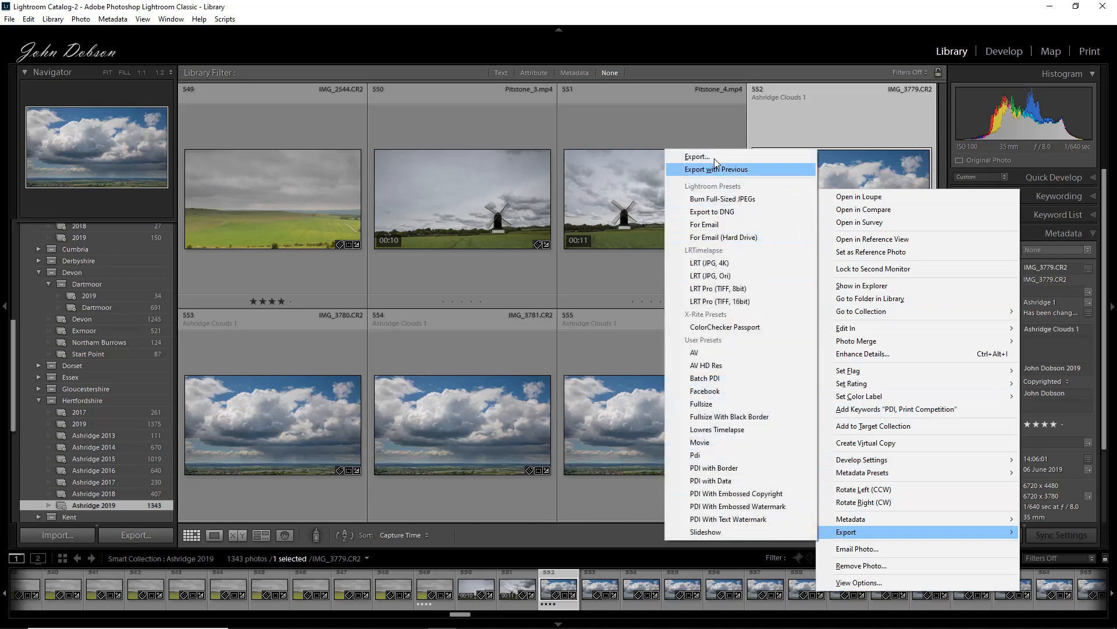
{"action": "left_click", "coordinate": [10, 18]}
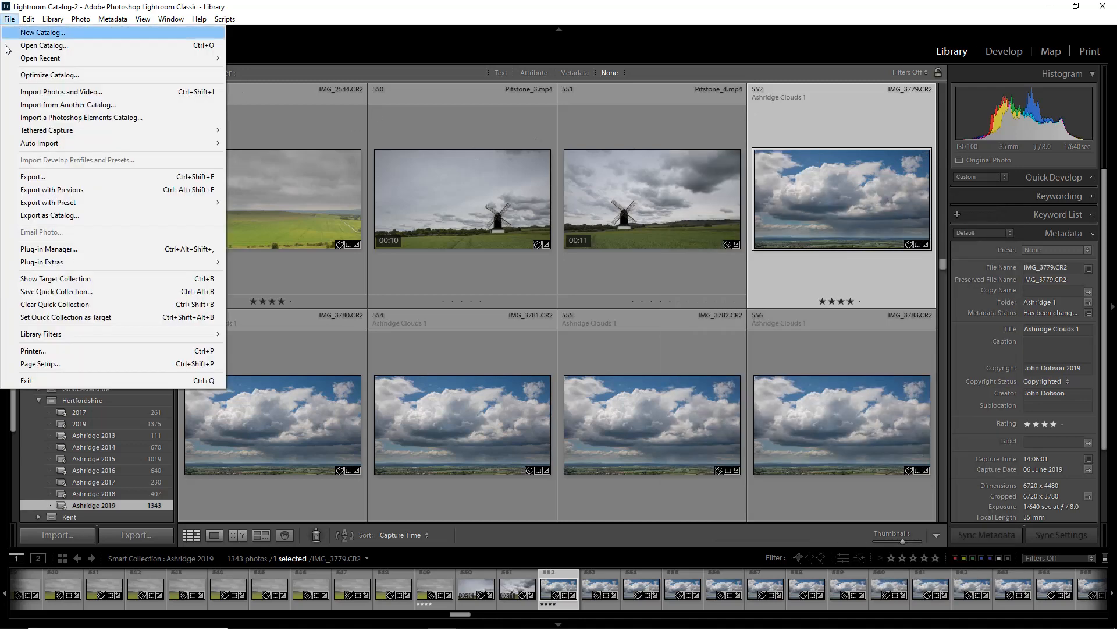
{"action": "left_click", "coordinate": [44, 178]}
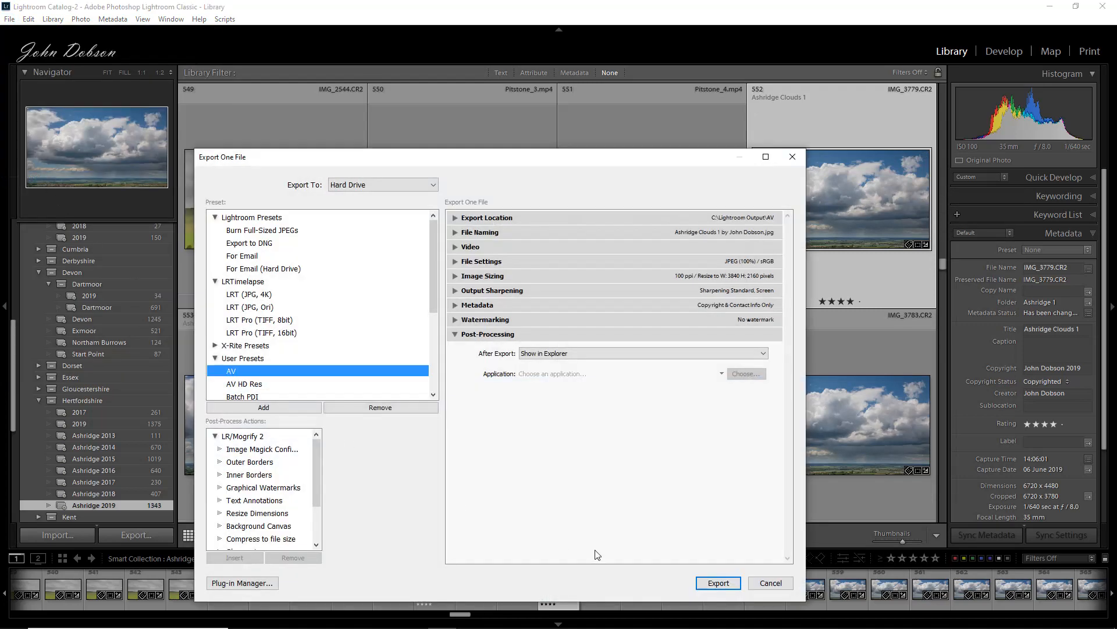
Set the export location's subfolder to PDI within C:\Lightroom Output
{"action": "left_click", "coordinate": [458, 219]}
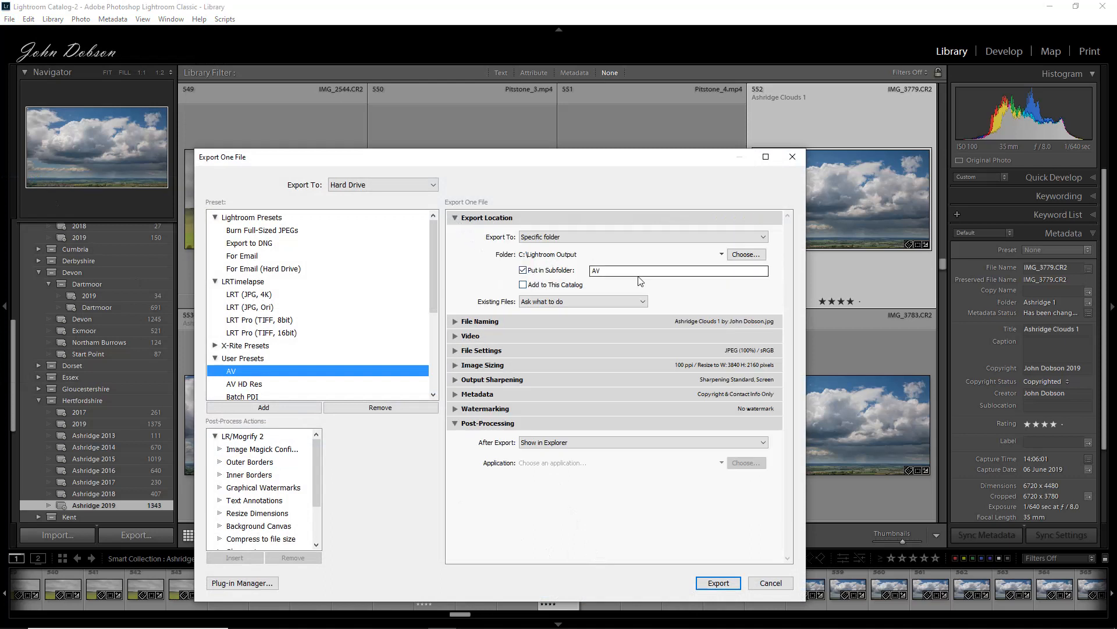
{"action": "left_click_drag", "start_coordinate": [612, 270], "coordinate": [574, 268]}
{"action": "type", "text": "PDI"}
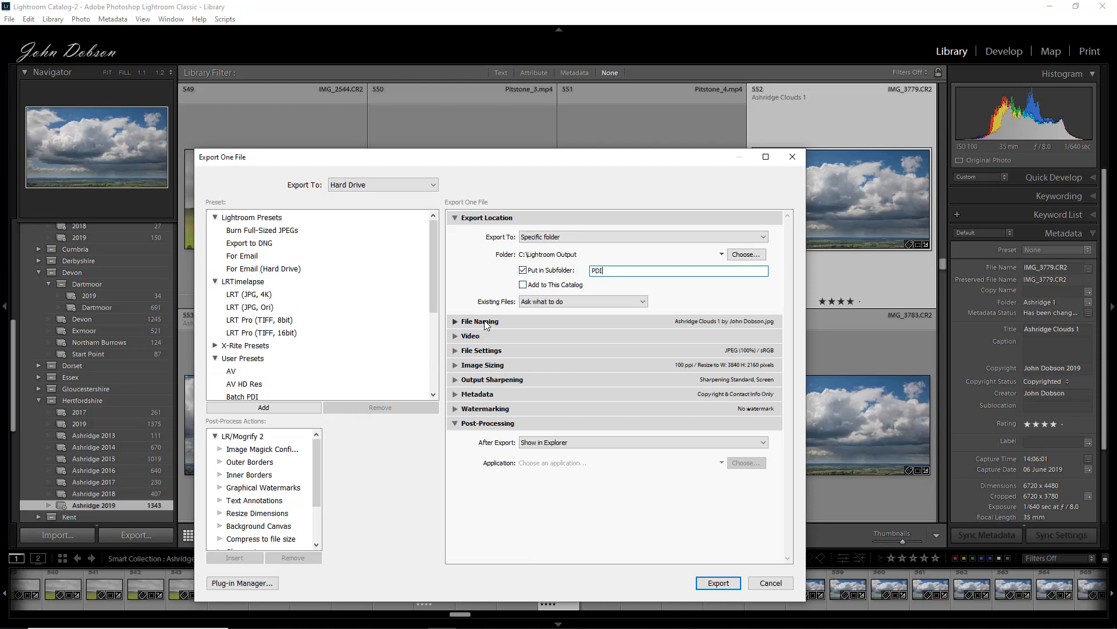
{"action": "left_click", "coordinate": [459, 218]}
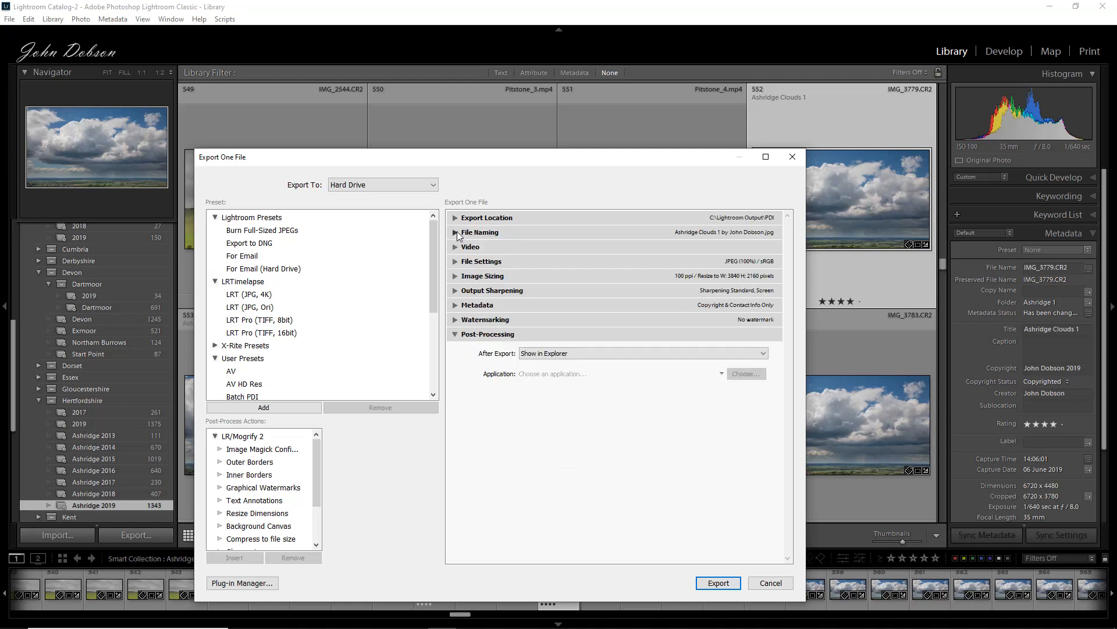
Choose PDI as the renaming template for the exported file
{"action": "left_click", "coordinate": [457, 232]}
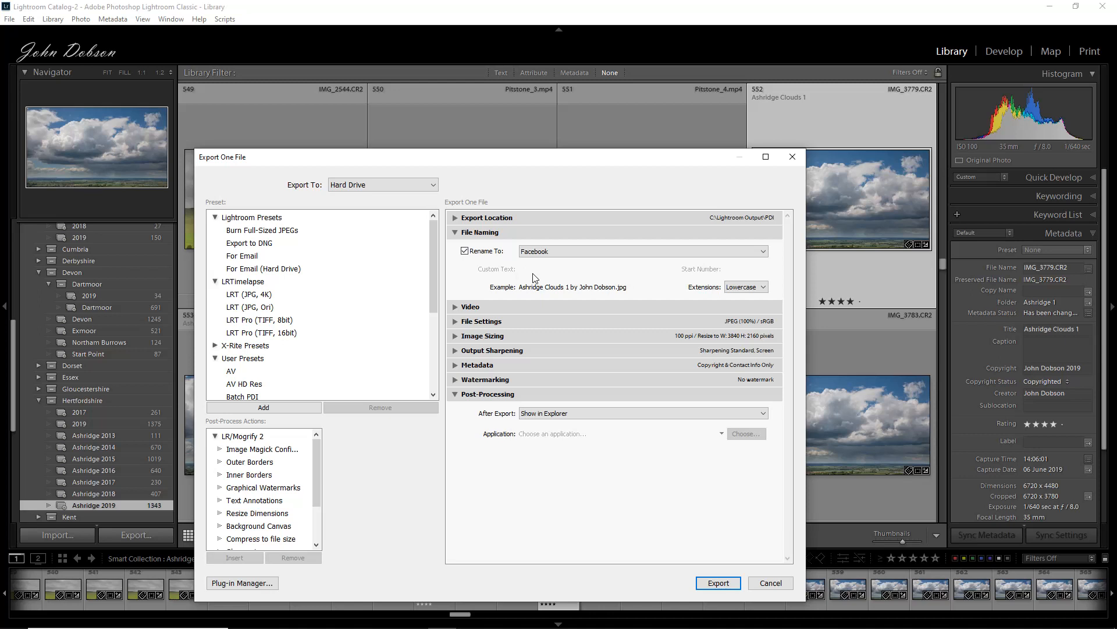
{"action": "left_click", "coordinate": [543, 252]}
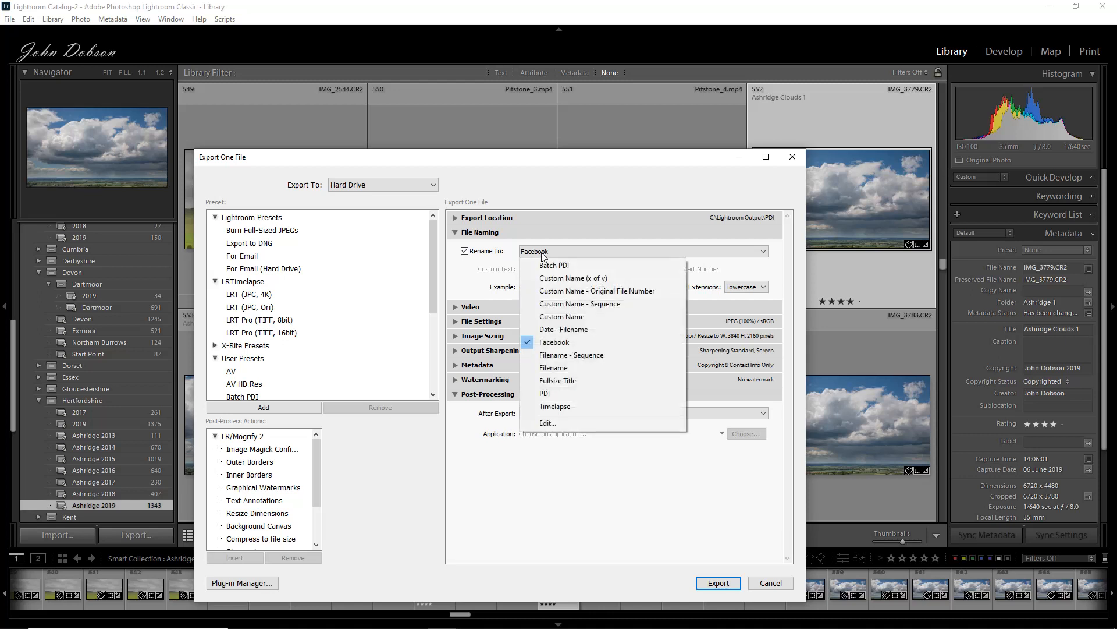
{"action": "left_click", "coordinate": [558, 393]}
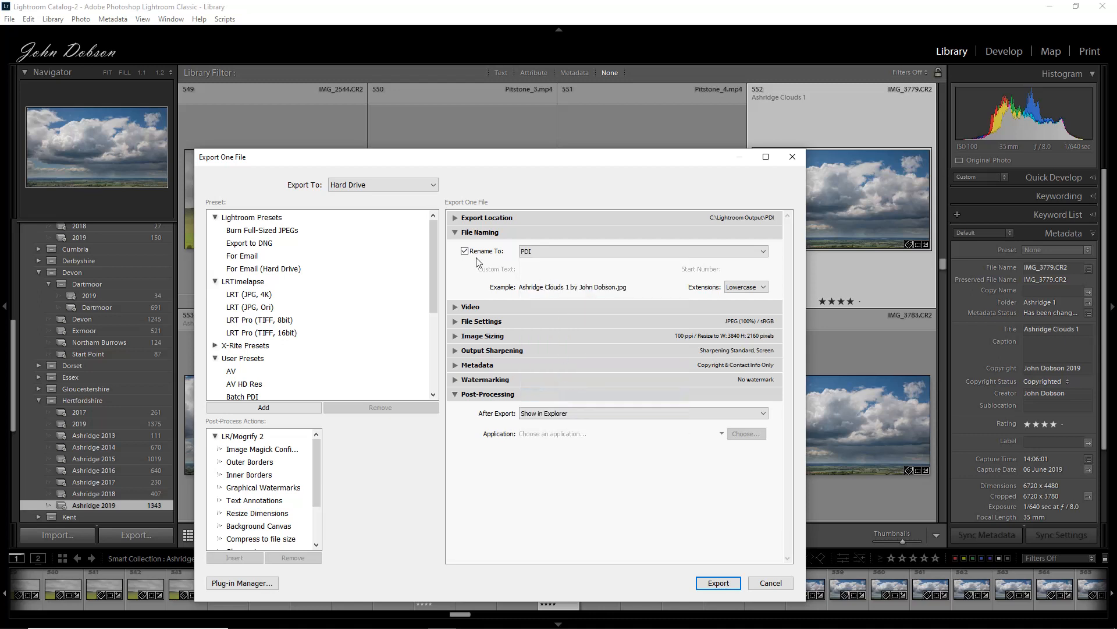
Examine the Title and Creator tokens and the available metadata fields in the Filename Template Editor and cancel it
{"action": "left_click", "coordinate": [584, 253]}
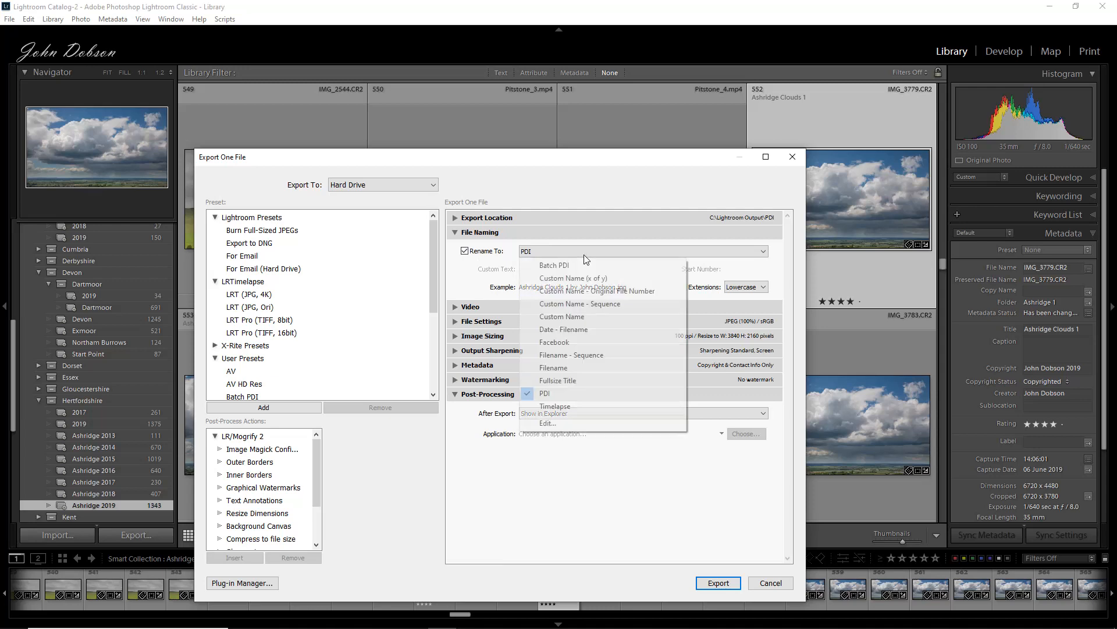
{"action": "left_click", "coordinate": [550, 423]}
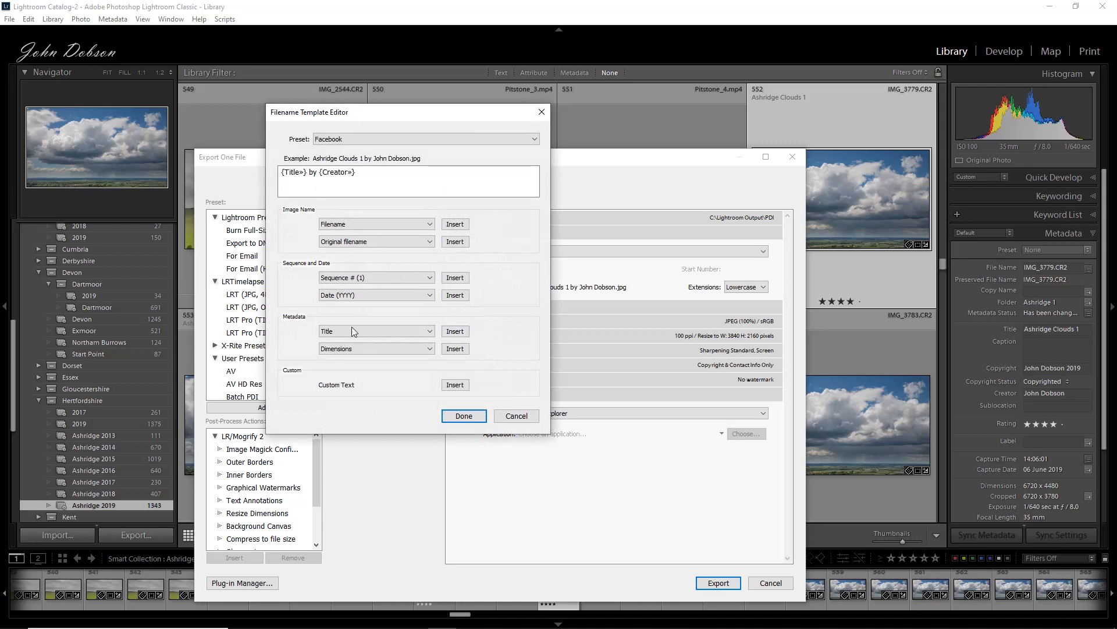
{"action": "left_click", "coordinate": [334, 332]}
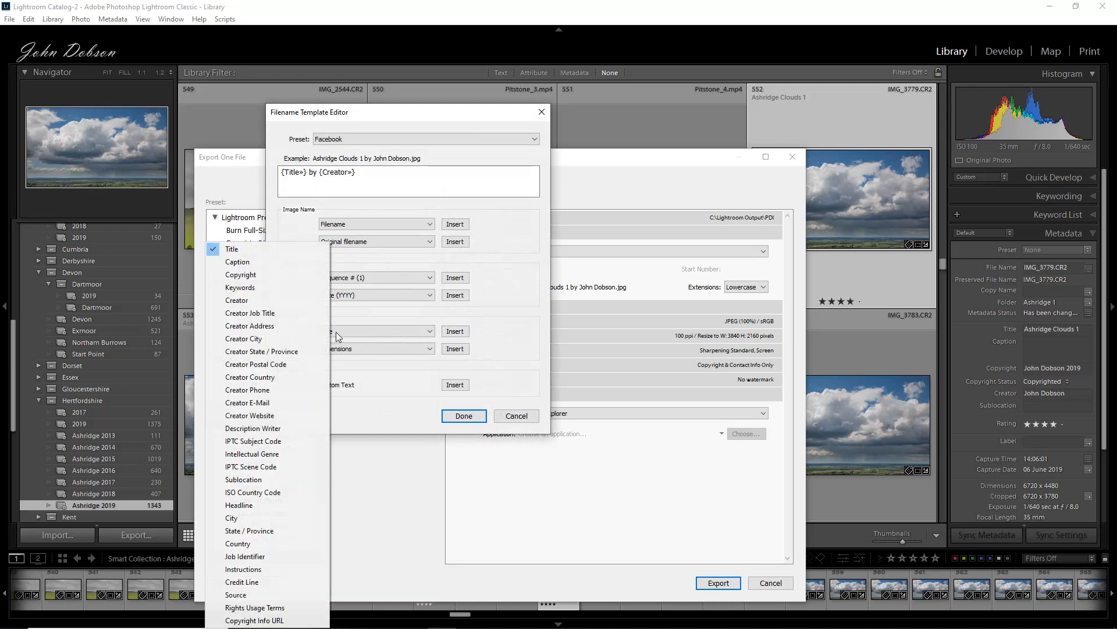
{"action": "left_click", "coordinate": [263, 243]}
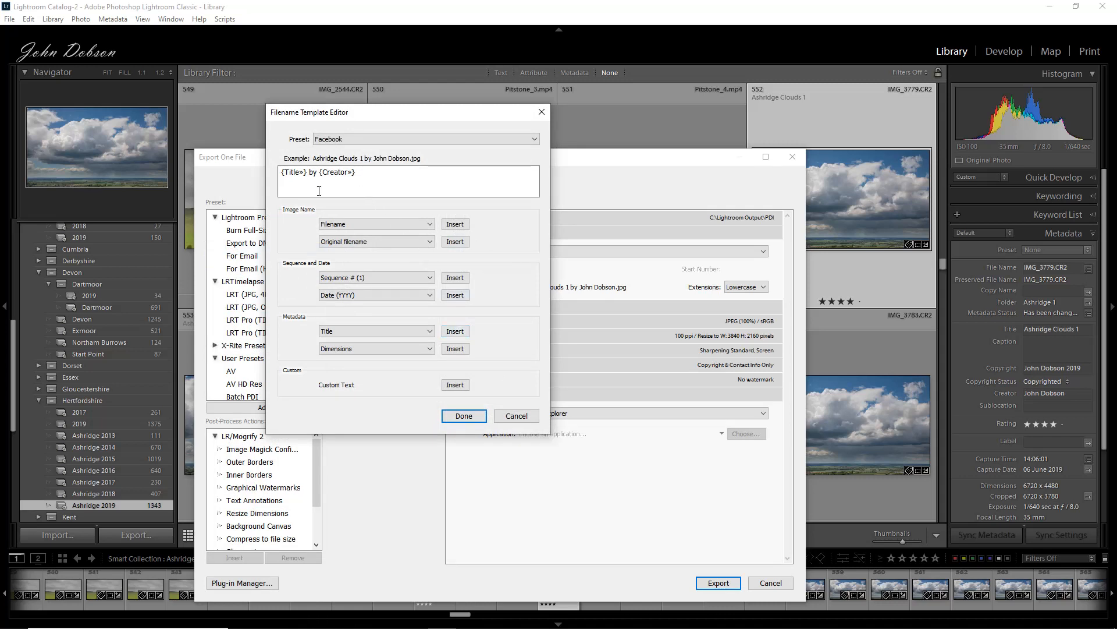
{"action": "left_click_drag", "start_coordinate": [306, 172], "coordinate": [280, 169]}
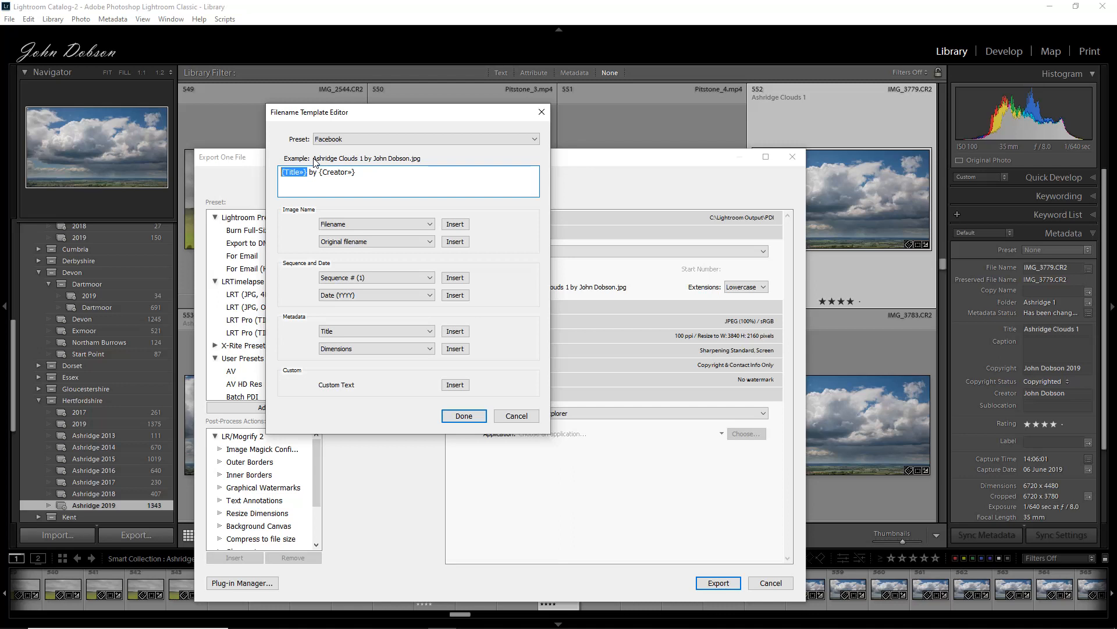
{"action": "left_click", "coordinate": [514, 417]}
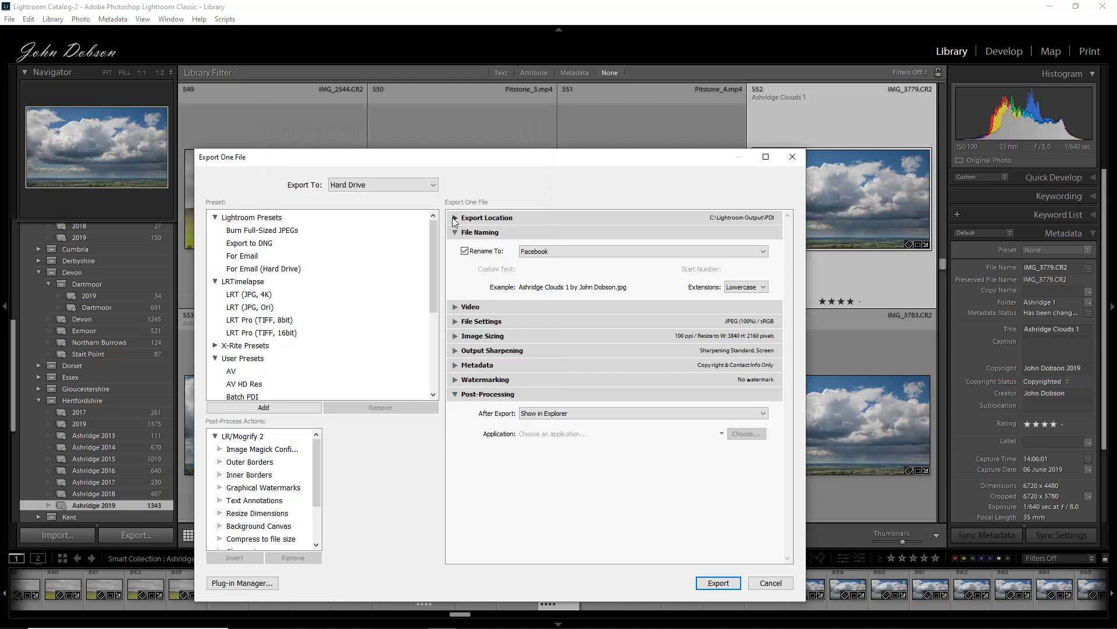
Recheck the export subfolder and show the image format, quality and color space settings
{"action": "left_click", "coordinate": [454, 217]}
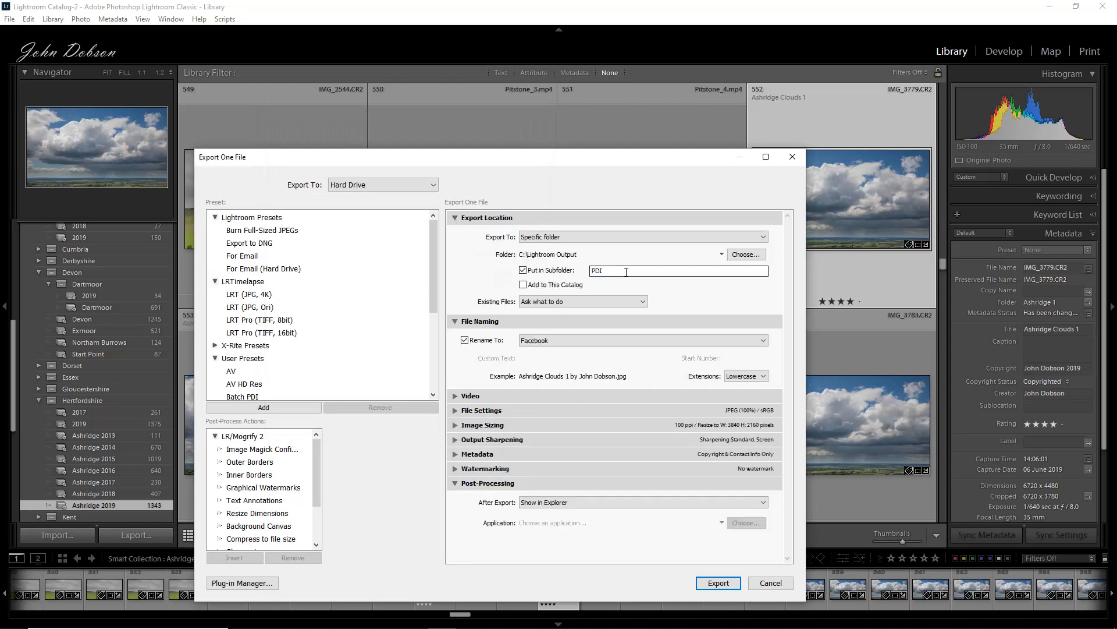
{"action": "left_click", "coordinate": [456, 218]}
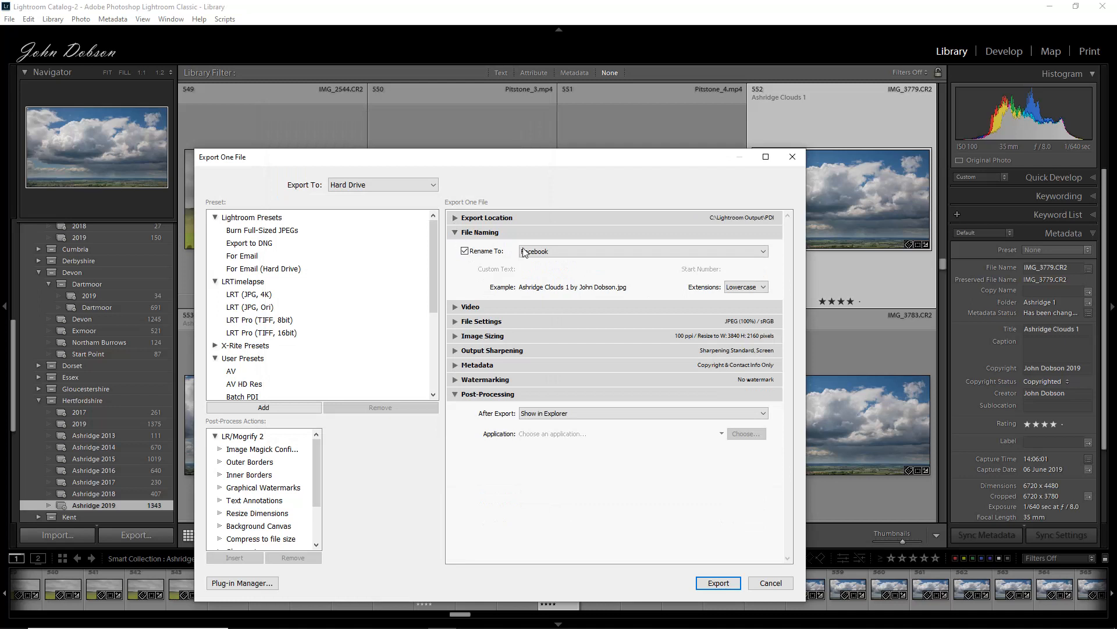
{"action": "left_click", "coordinate": [456, 233]}
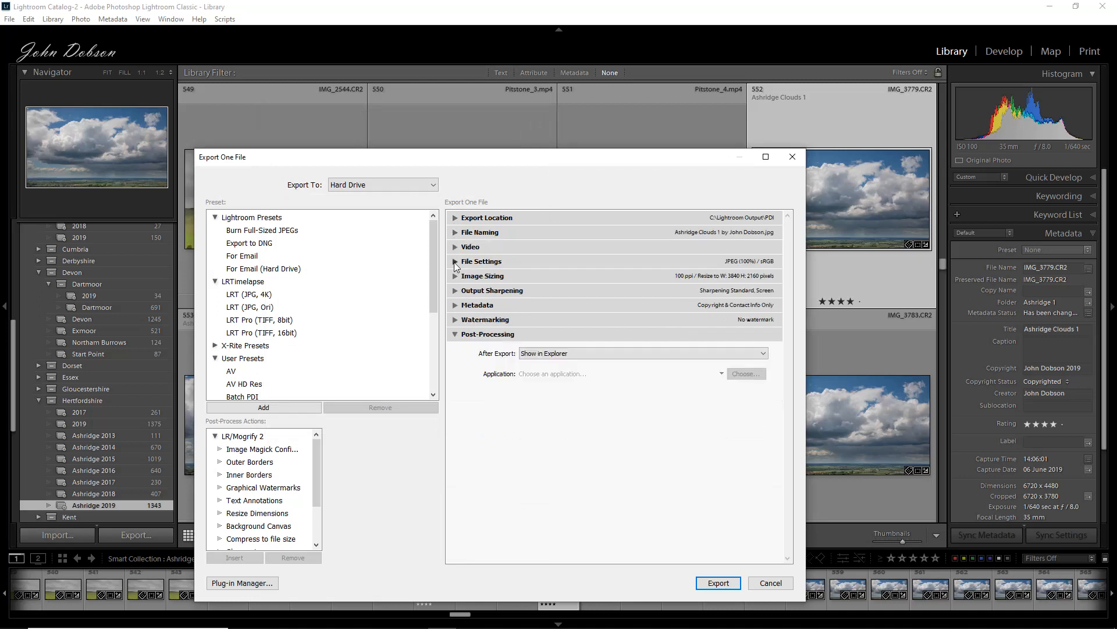
{"action": "left_click", "coordinate": [455, 261]}
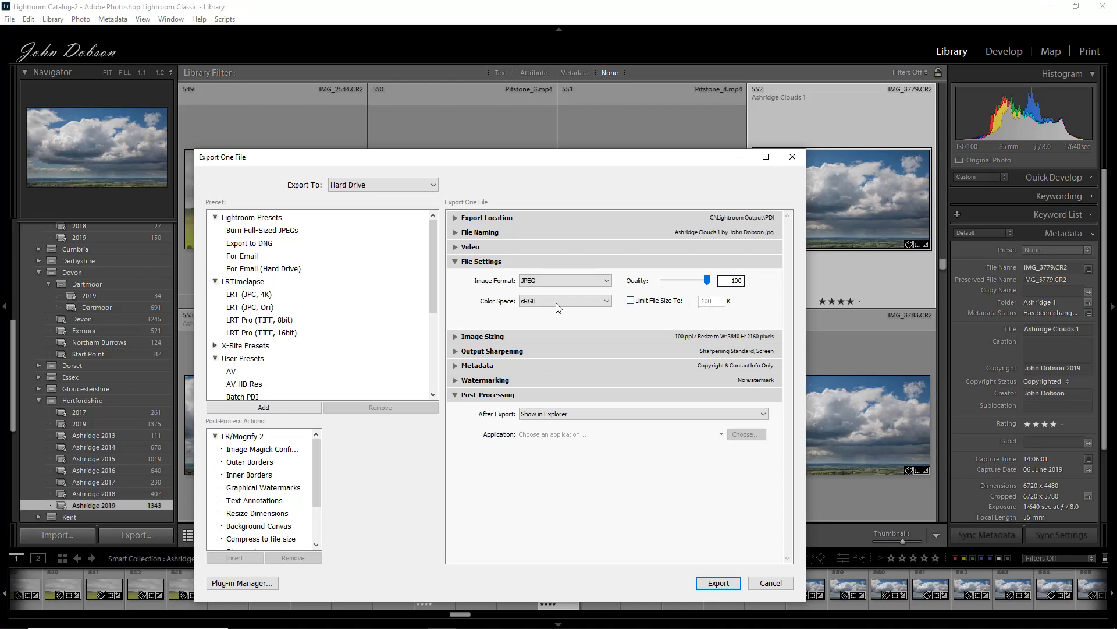
Set the export image sizing to resize the long edge to 2000 pixels
{"action": "left_click", "coordinate": [456, 263]}
{"action": "left_click", "coordinate": [456, 277]}
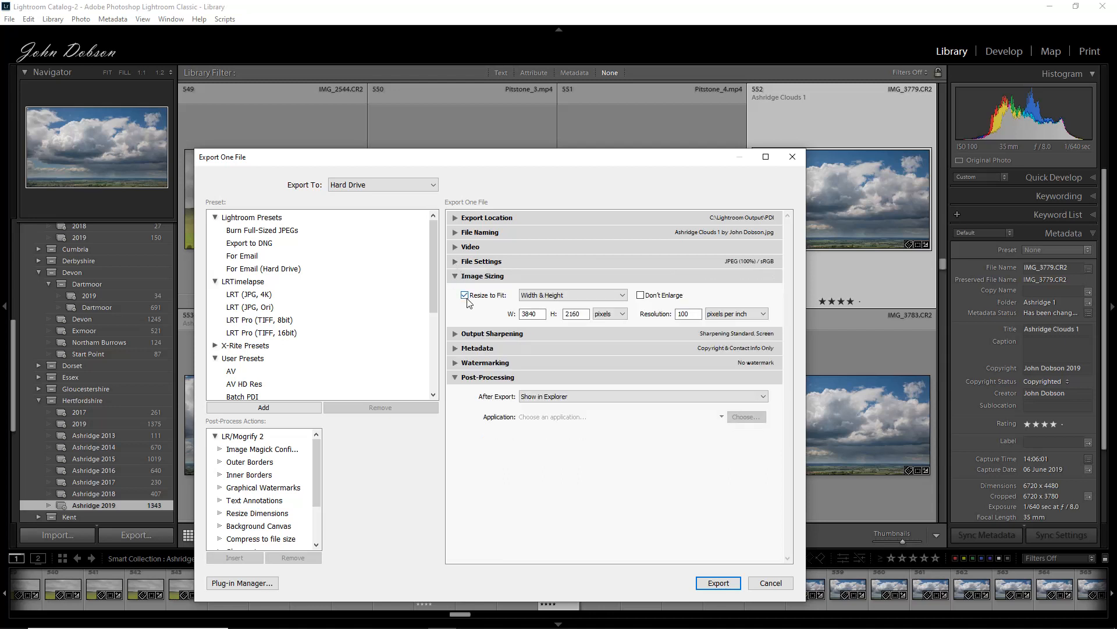
{"action": "left_click", "coordinate": [538, 296]}
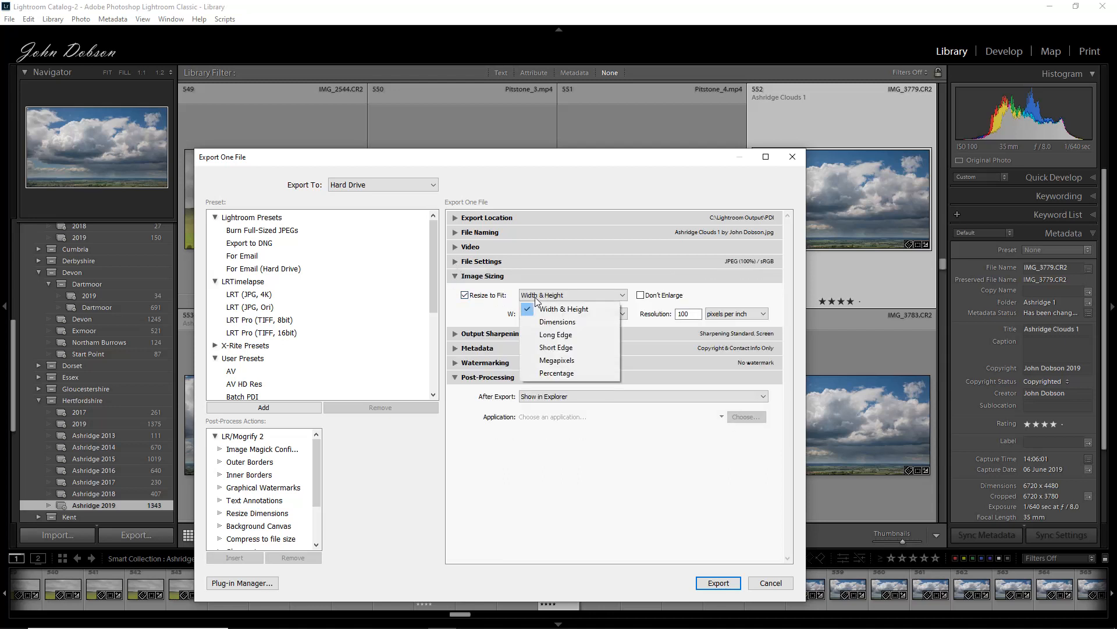
{"action": "left_click", "coordinate": [547, 336]}
{"action": "left_click_drag", "start_coordinate": [584, 314], "coordinate": [538, 306]}
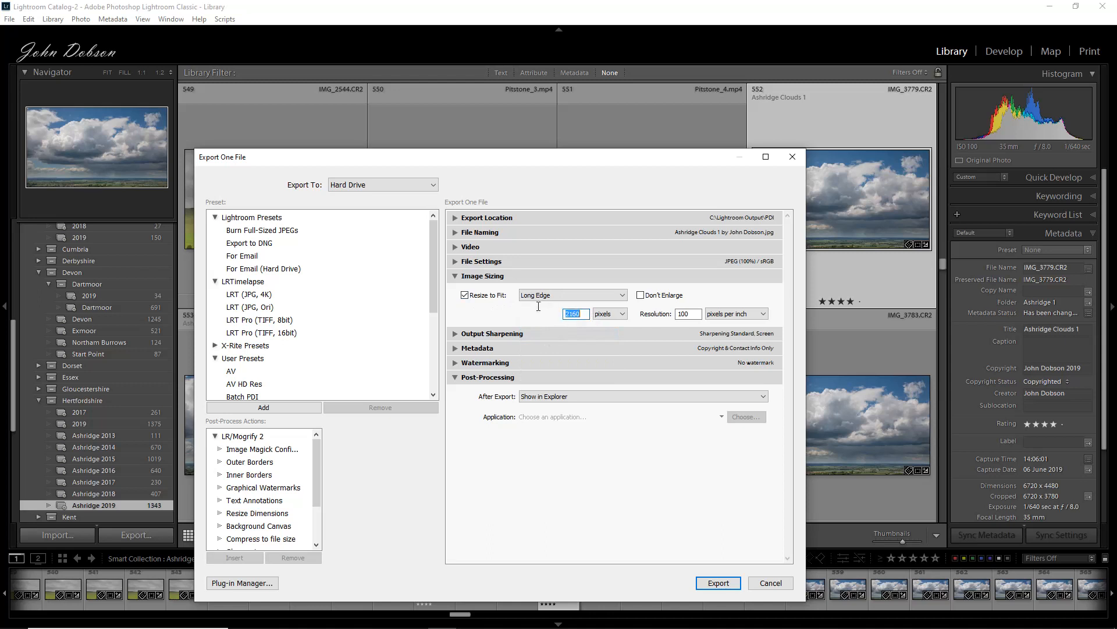
{"action": "type", "text": "2"}
{"action": "key", "text": "Tab"}
{"action": "left_click", "coordinate": [456, 276]}
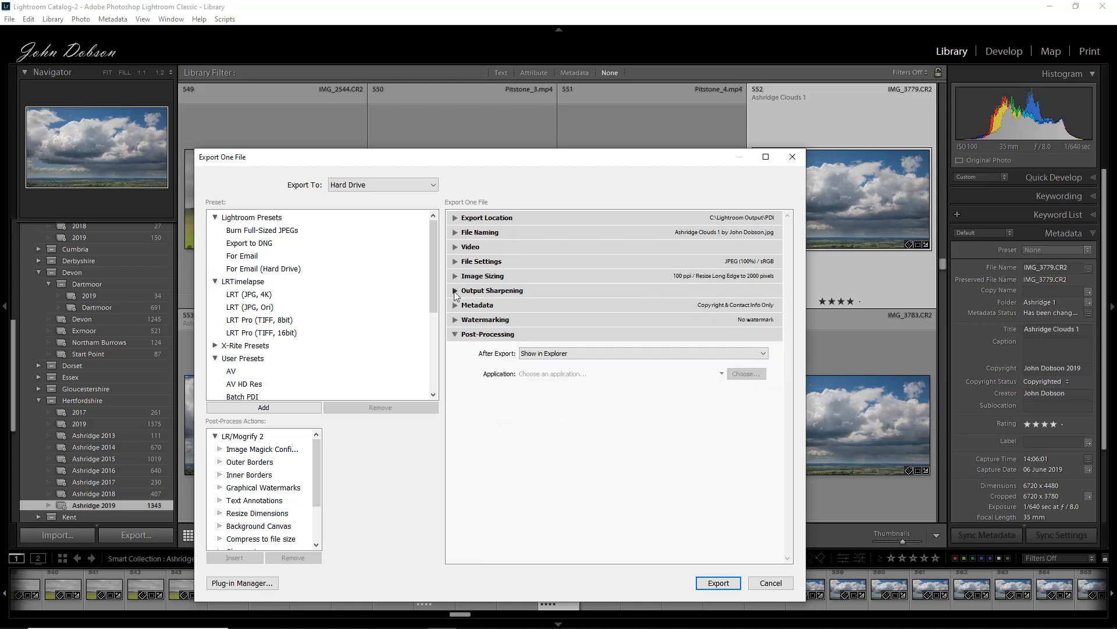
Review the output sharpening options and amount choices, keeping sharpening on for Screen at the Standard amount
{"action": "left_click", "coordinate": [455, 290]}
{"action": "left_click", "coordinate": [465, 311]}
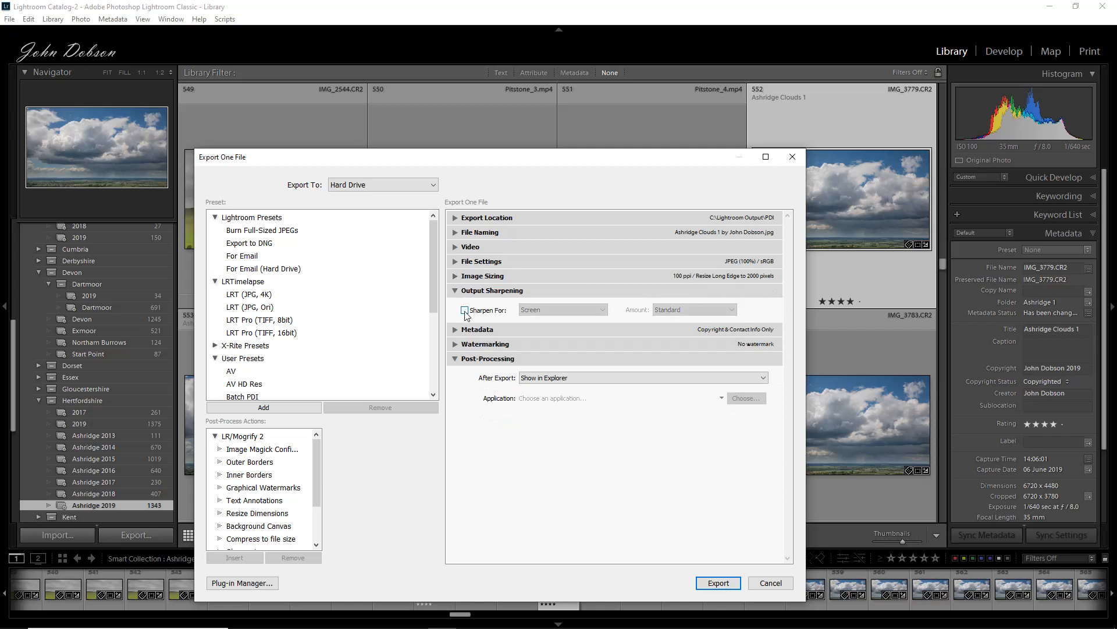
{"action": "left_click", "coordinate": [465, 311]}
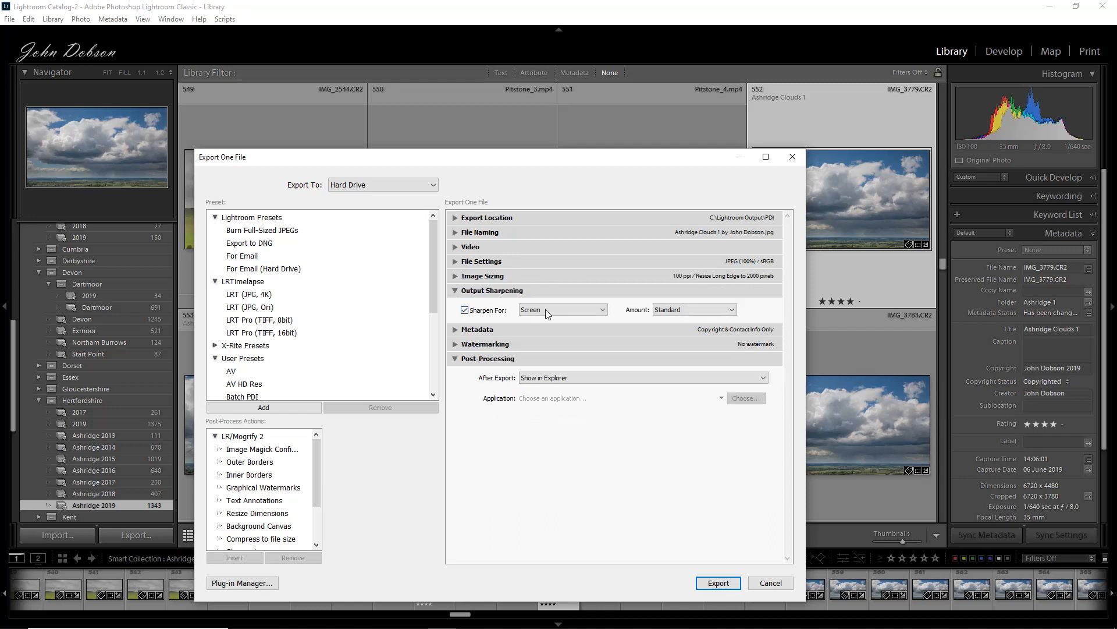
{"action": "left_click", "coordinate": [689, 314]}
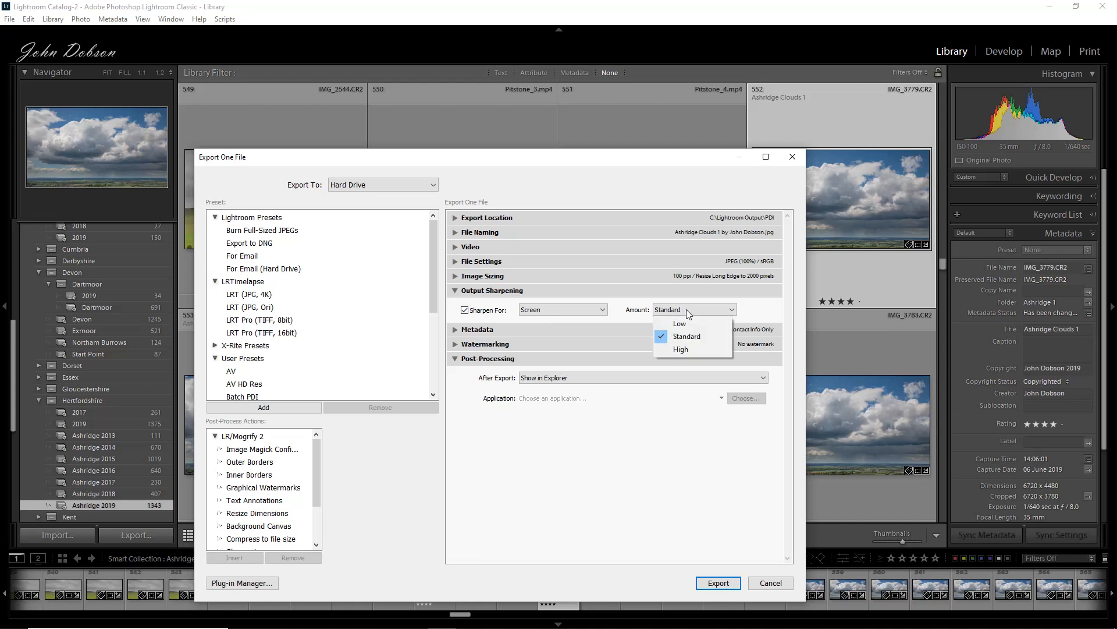
{"action": "left_click", "coordinate": [537, 454]}
{"action": "left_click", "coordinate": [455, 292]}
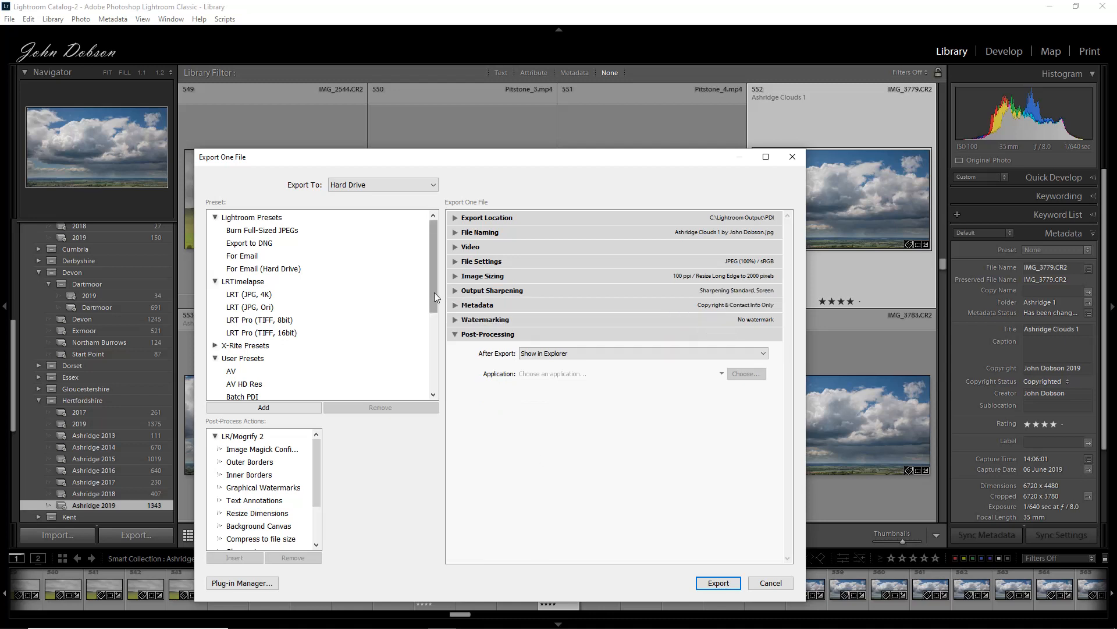
Check the export's metadata inclusion and watermarking settings
{"action": "left_click", "coordinate": [455, 305]}
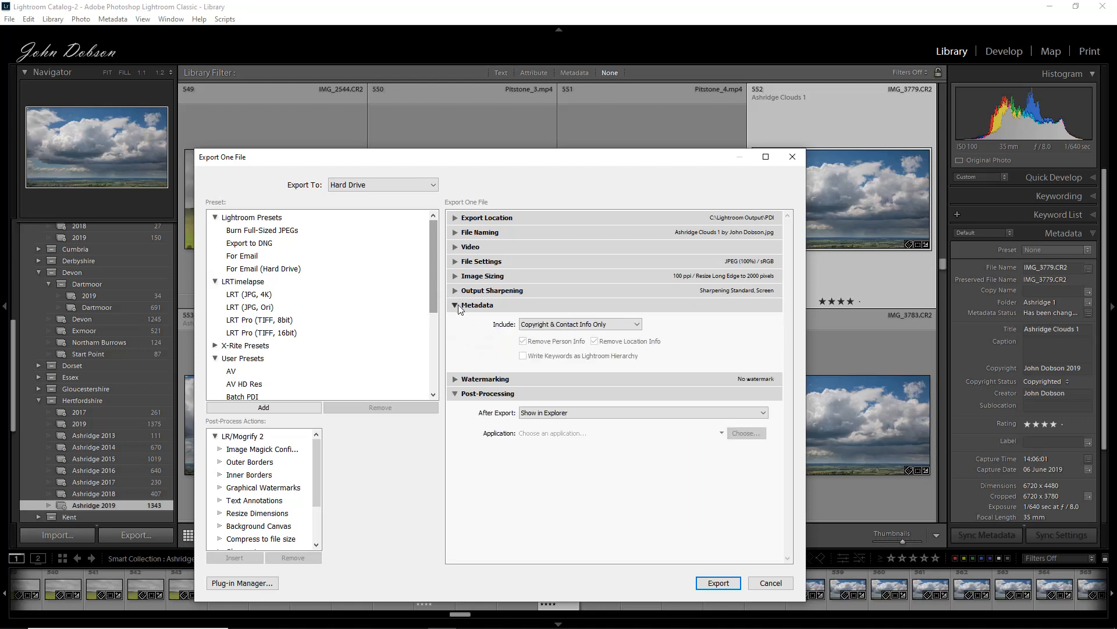
{"action": "left_click", "coordinate": [456, 306]}
{"action": "left_click", "coordinate": [455, 320]}
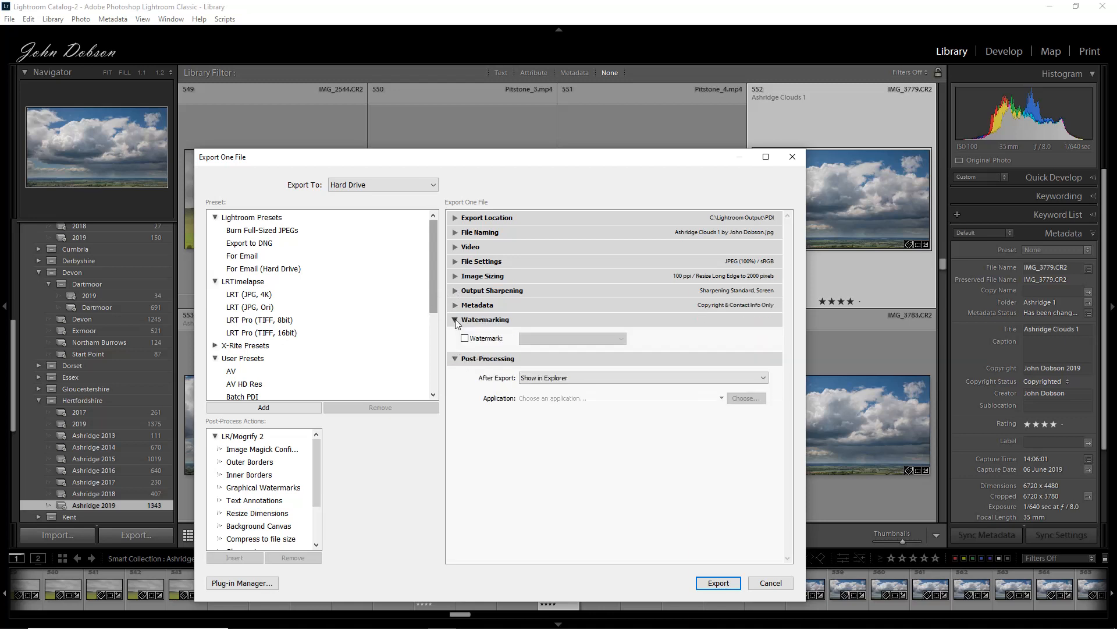
{"action": "left_click", "coordinate": [456, 320]}
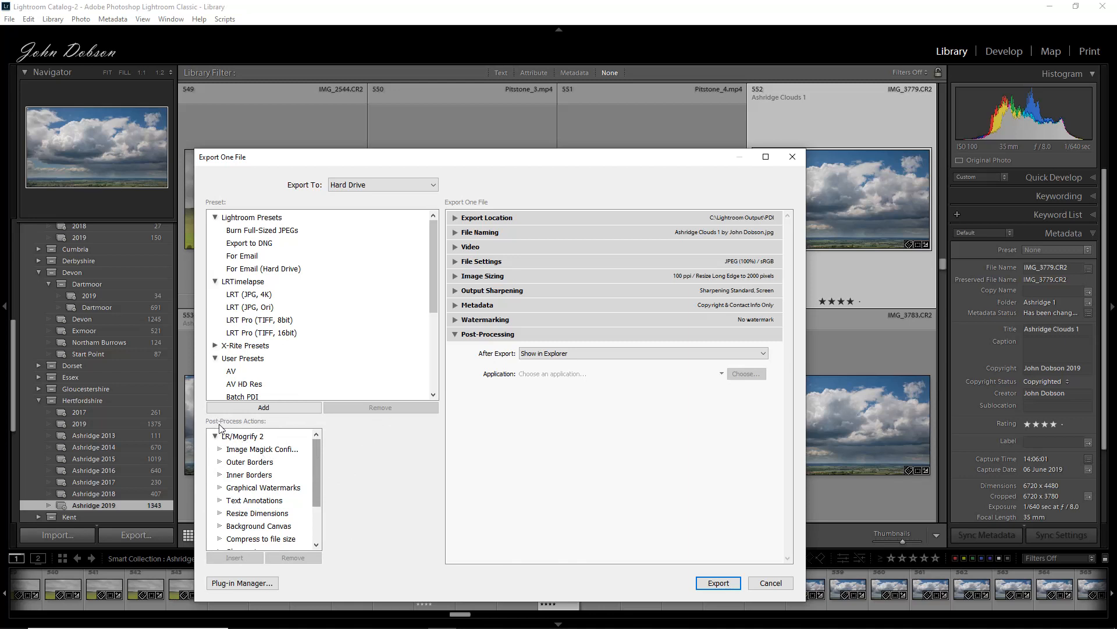
Add the LR/Mogrify 2 Inner Borders post-process action to the export and look over its options
{"action": "left_click", "coordinate": [252, 477]}
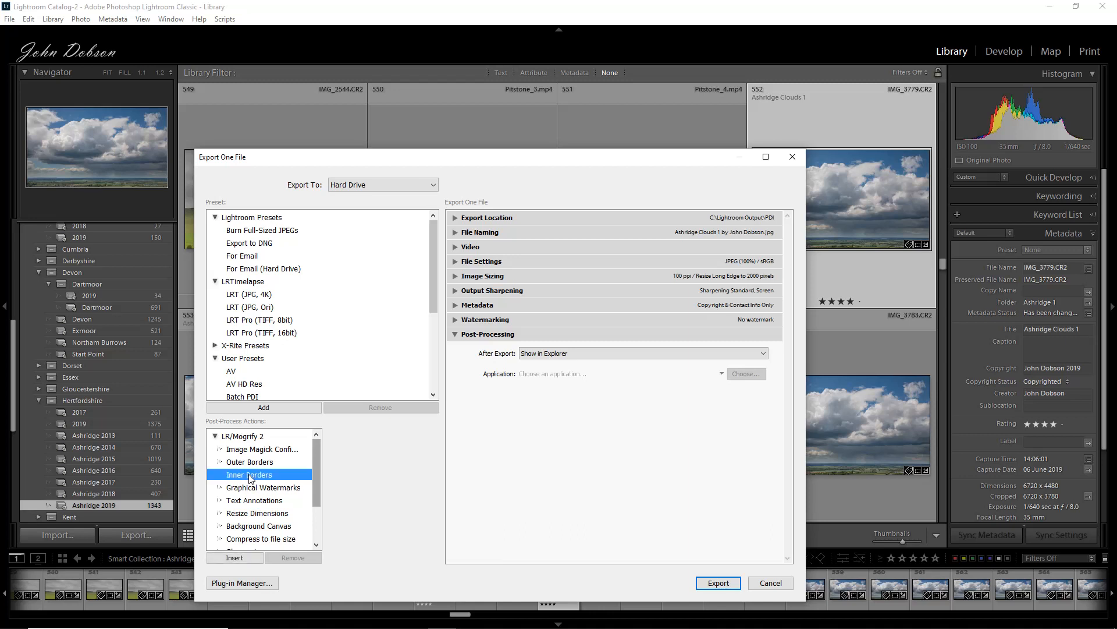
{"action": "left_click", "coordinate": [236, 558]}
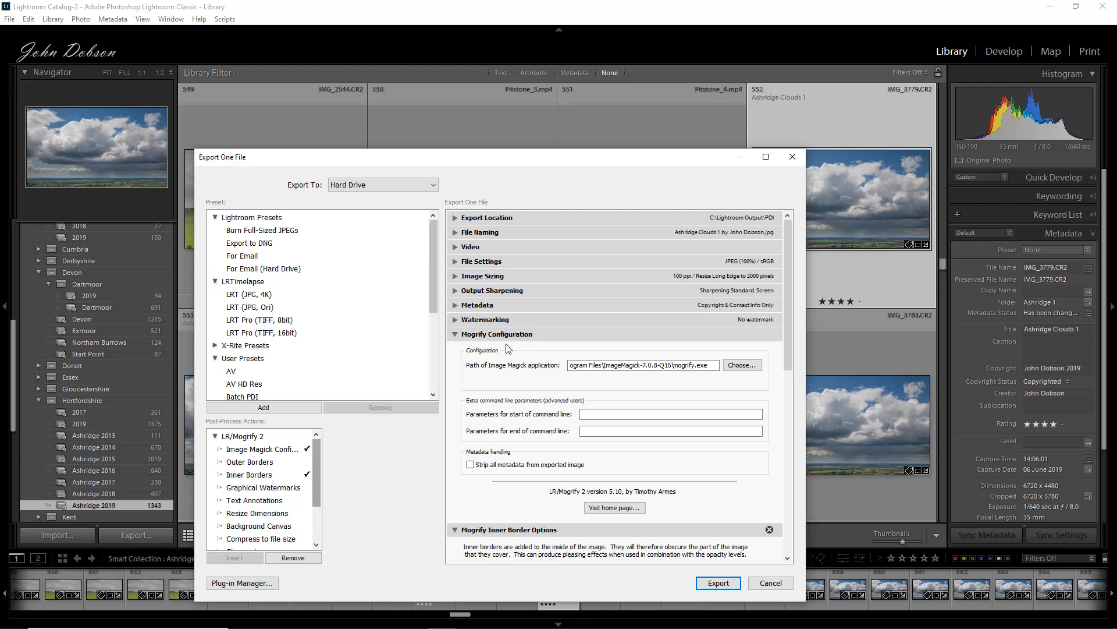
{"action": "scroll", "coordinate": [498, 506], "scroll_direction": "down", "scroll_amount": 10}
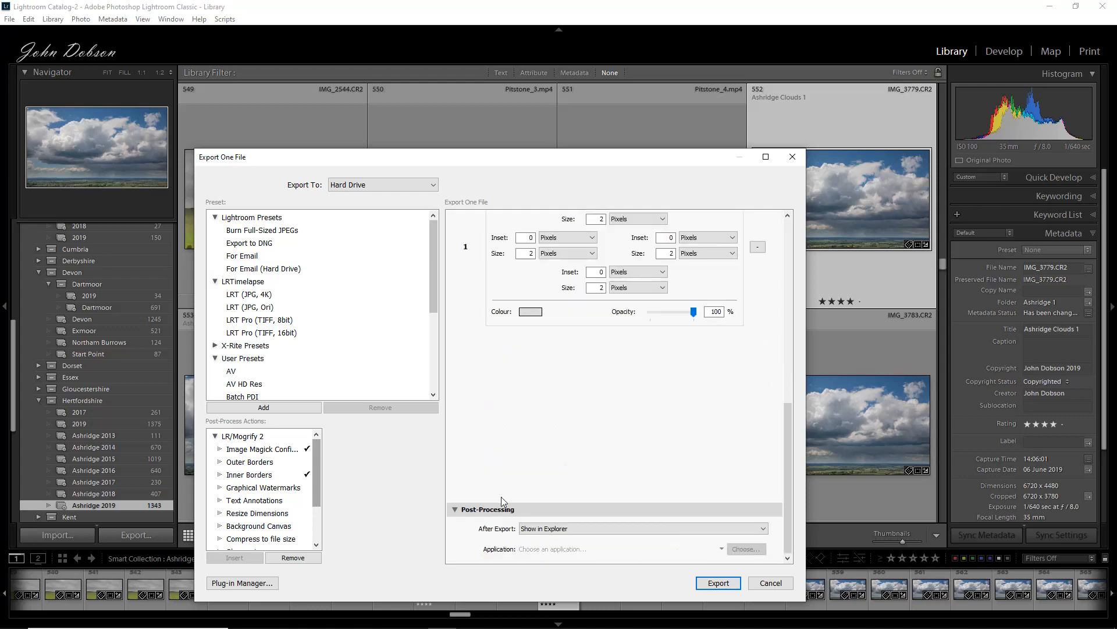
{"action": "scroll", "coordinate": [518, 425], "scroll_direction": "up", "scroll_amount": 10}
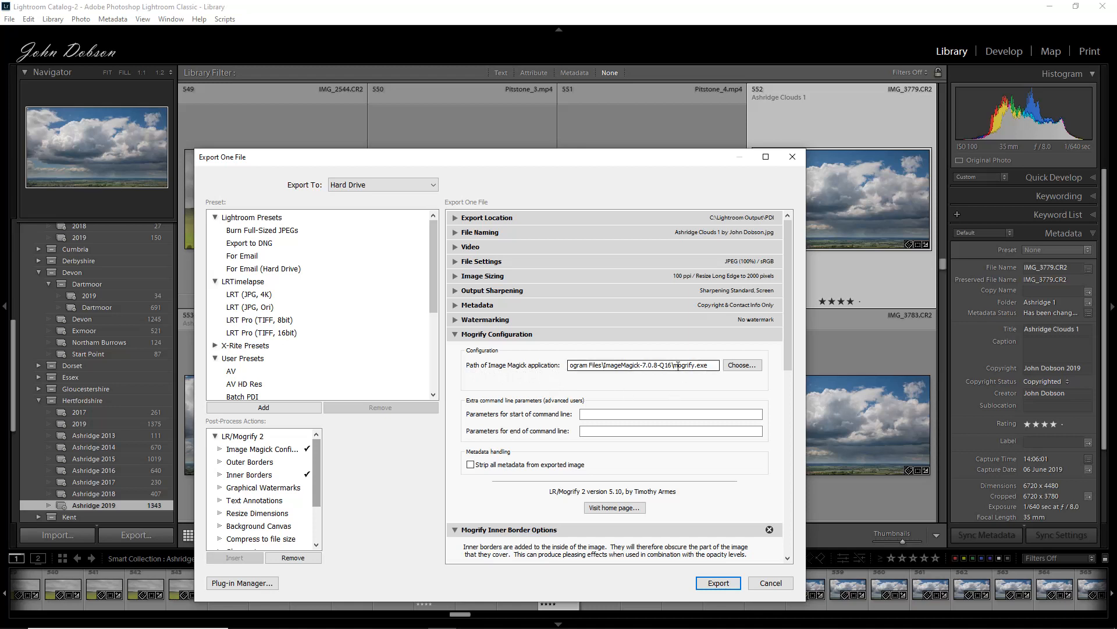
Set the Image Magick application path to mogrify.exe in C:\Program Files\ImageMagick-7.0.8-Q16
{"action": "left_click", "coordinate": [738, 366]}
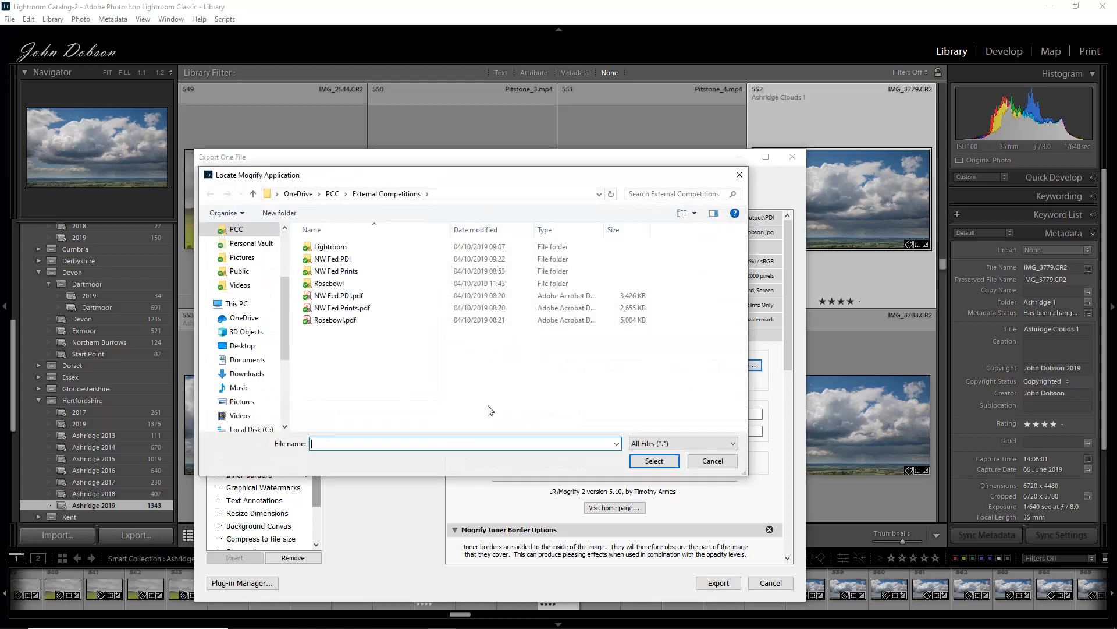
{"action": "scroll", "coordinate": [284, 350], "scroll_direction": "down", "scroll_amount": 2}
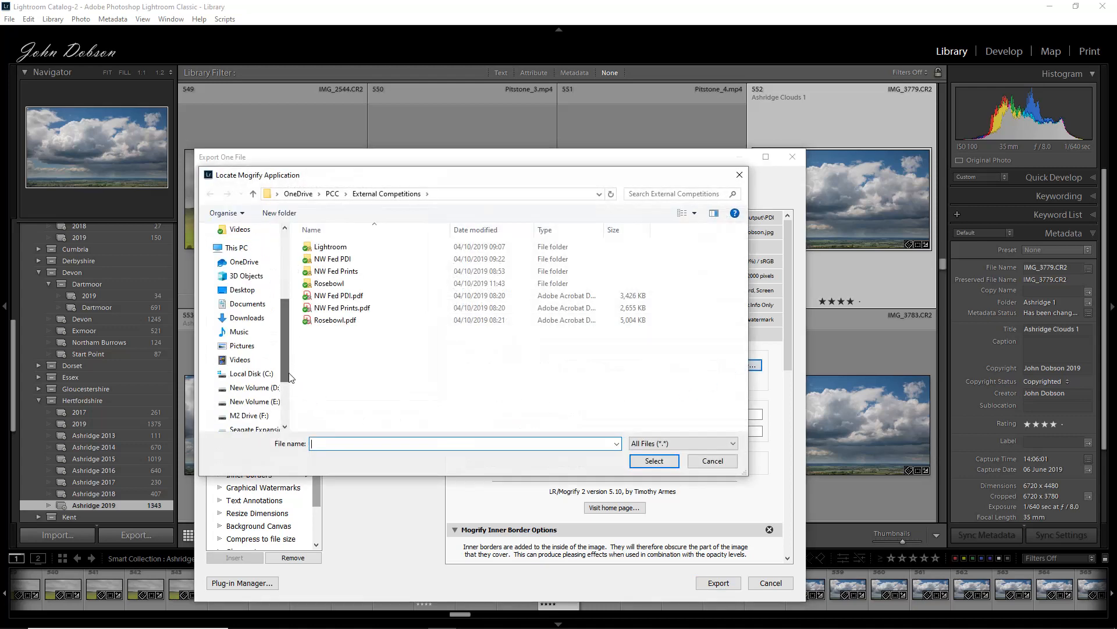
{"action": "left_click", "coordinate": [251, 373]}
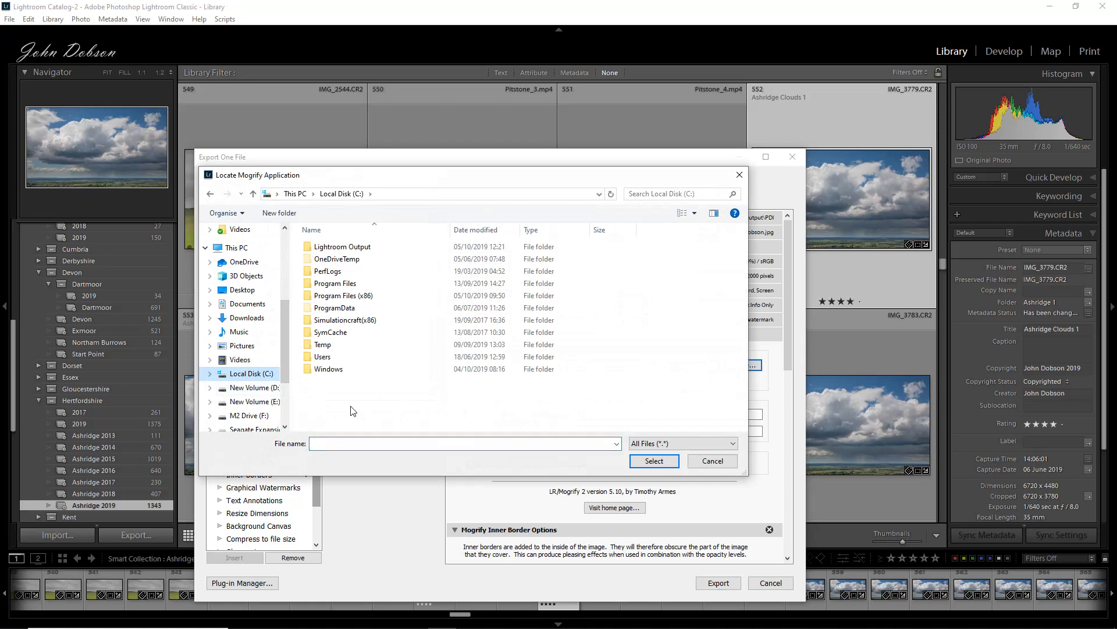
{"action": "double_click", "coordinate": [348, 284]}
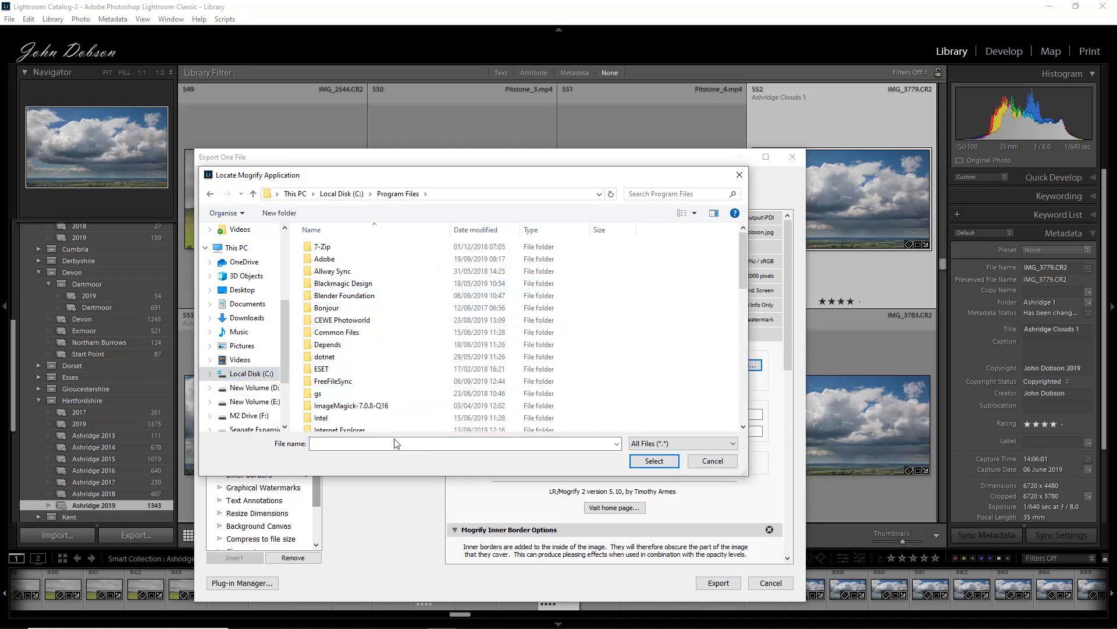
{"action": "double_click", "coordinate": [364, 406]}
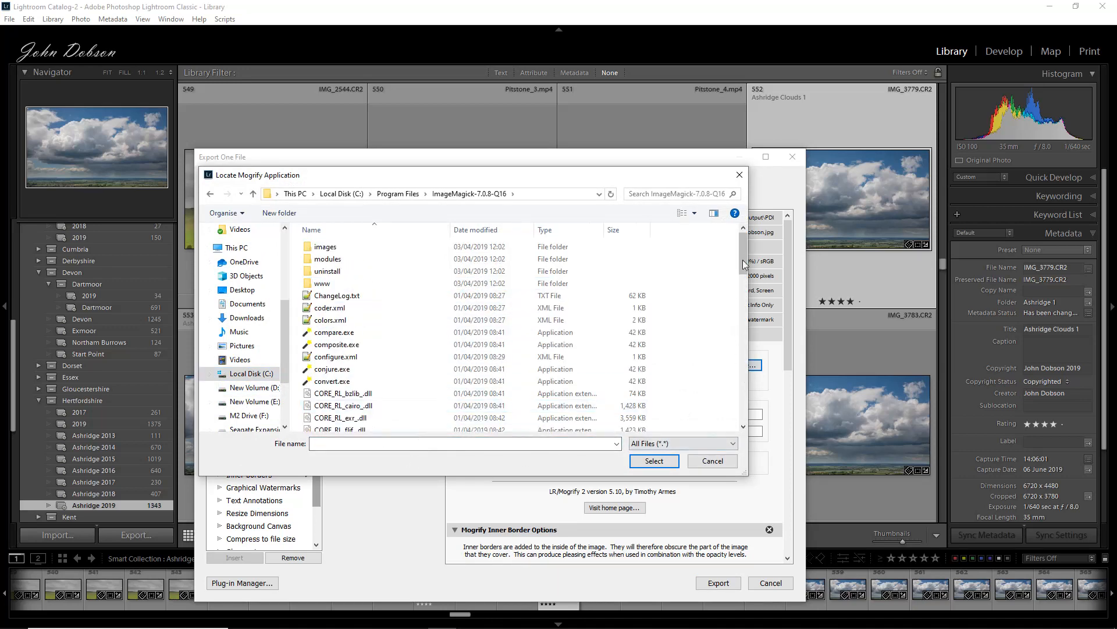
{"action": "left_click_drag", "start_coordinate": [742, 259], "coordinate": [770, 375]}
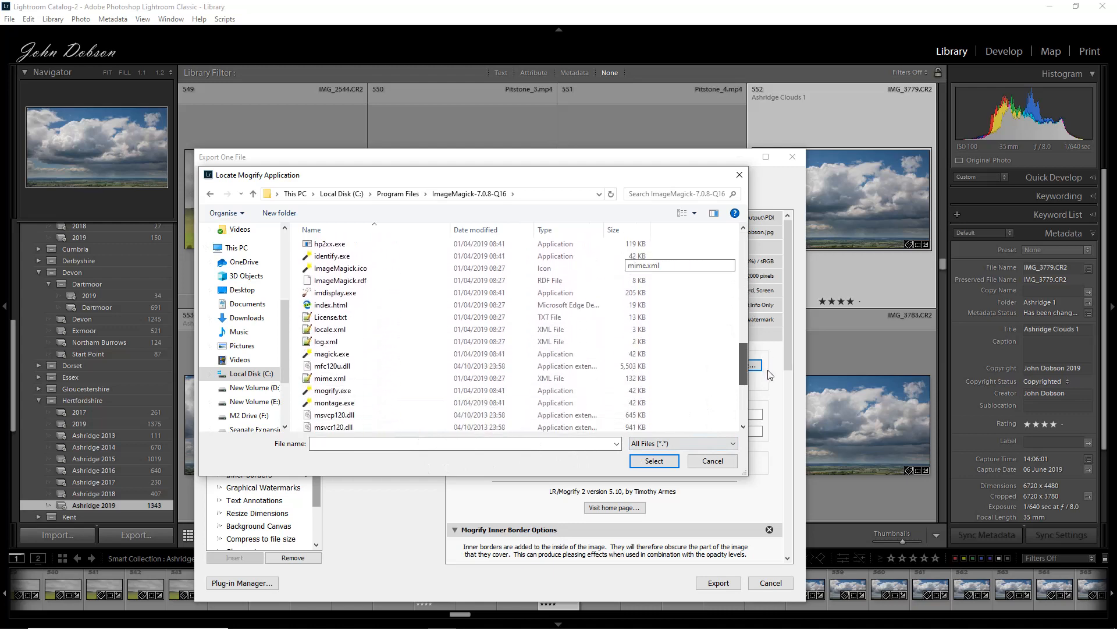
{"action": "left_click", "coordinate": [334, 391]}
{"action": "double_click", "coordinate": [334, 391]}
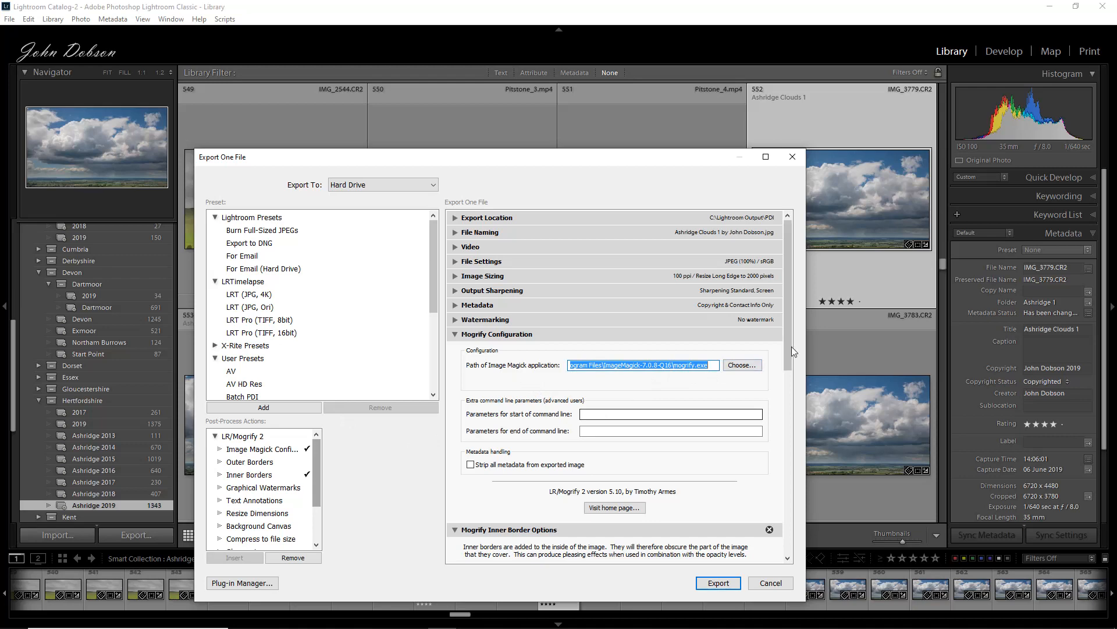
Set the inner border size to 4 pixels with identical borders on all sides
{"action": "left_click_drag", "start_coordinate": [789, 347], "coordinate": [791, 454]}
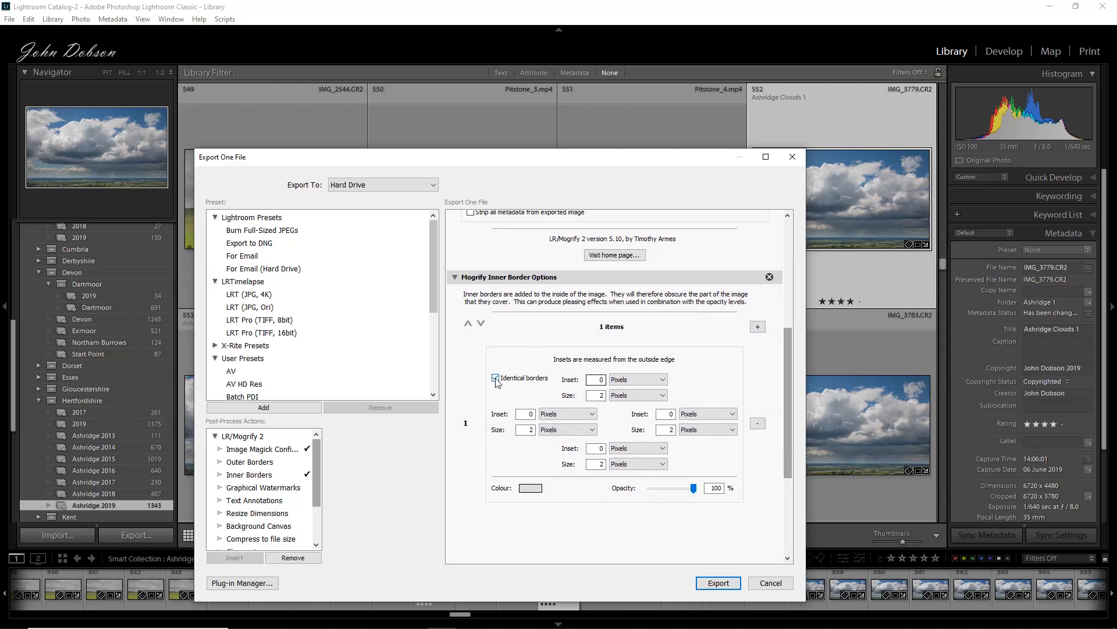
{"action": "key", "text": "ctrl"}
{"action": "key", "text": "ctrl"}
{"action": "left_click", "coordinate": [603, 395]}
{"action": "type", "text": "4"}
Set the inner border colour to a bright green of about R 55%, G 95%, B 31%
{"action": "left_click", "coordinate": [529, 491]}
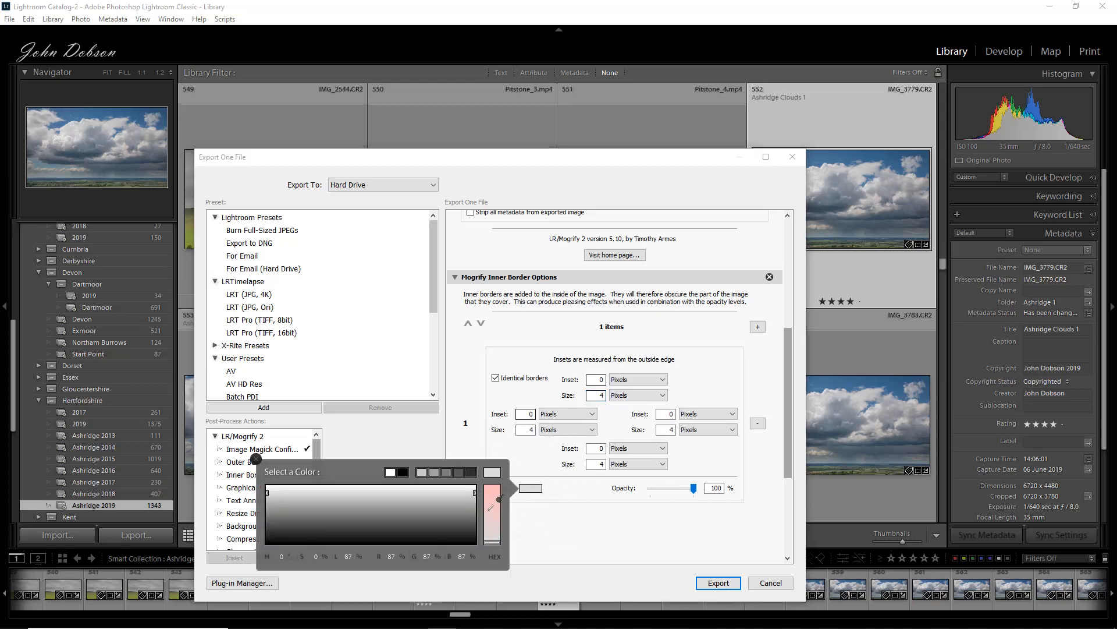
{"action": "left_click_drag", "start_coordinate": [493, 541], "coordinate": [492, 498]}
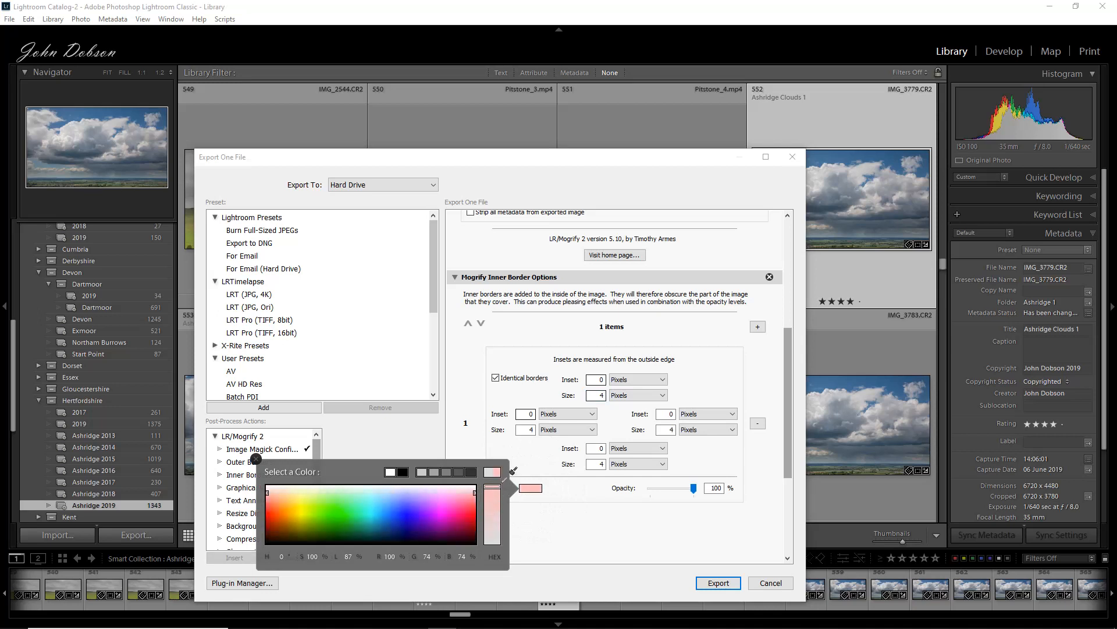
{"action": "left_click", "coordinate": [334, 507]}
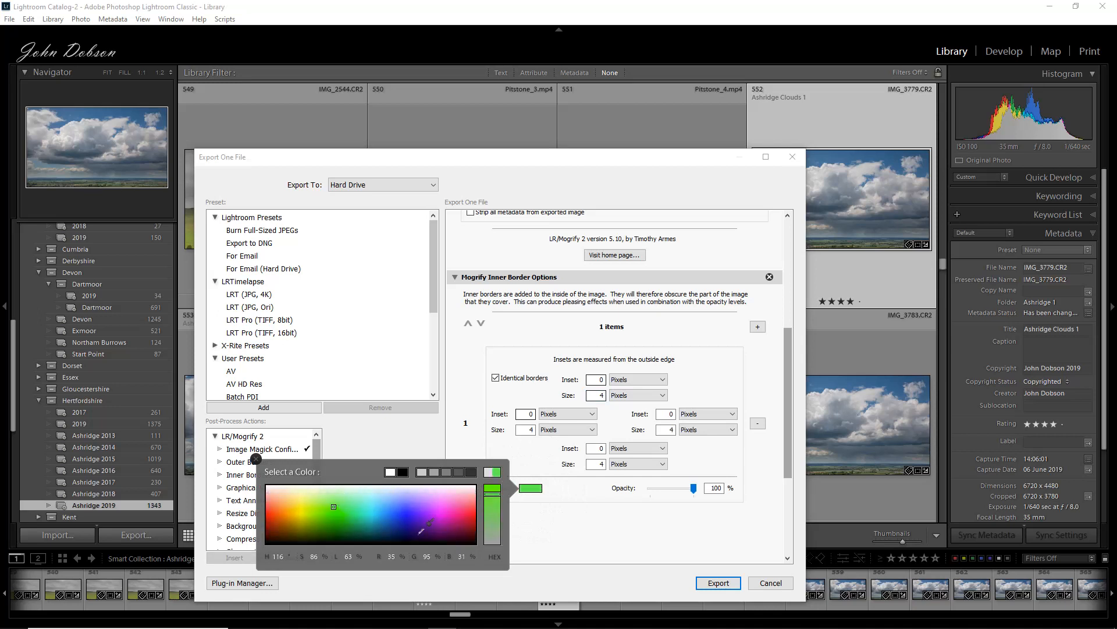
{"action": "left_click", "coordinate": [258, 458]}
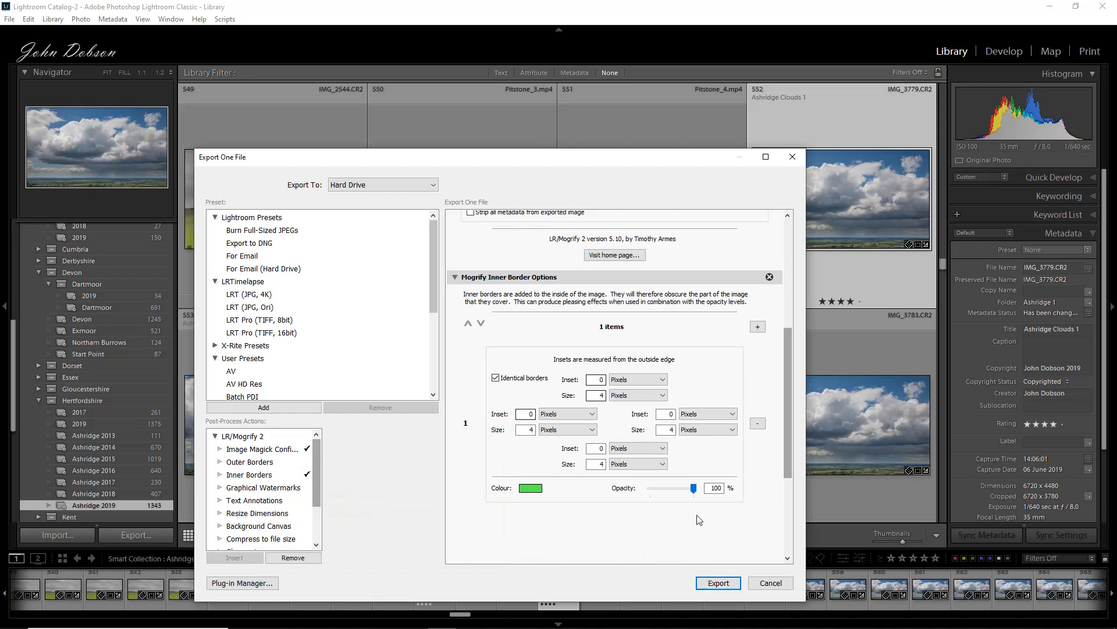
Export the photo, open the Ashridge Clouds 1 JPEG from the Pdi folder to view its border, and return to Lightroom Classic
{"action": "left_click", "coordinate": [719, 584]}
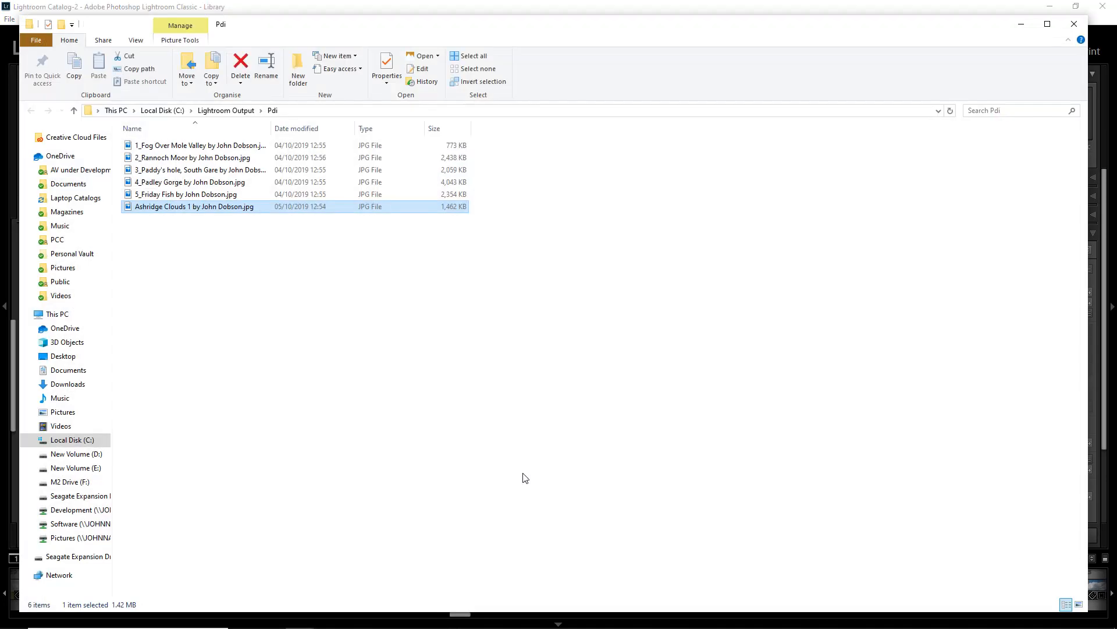
{"action": "double_click", "coordinate": [172, 207]}
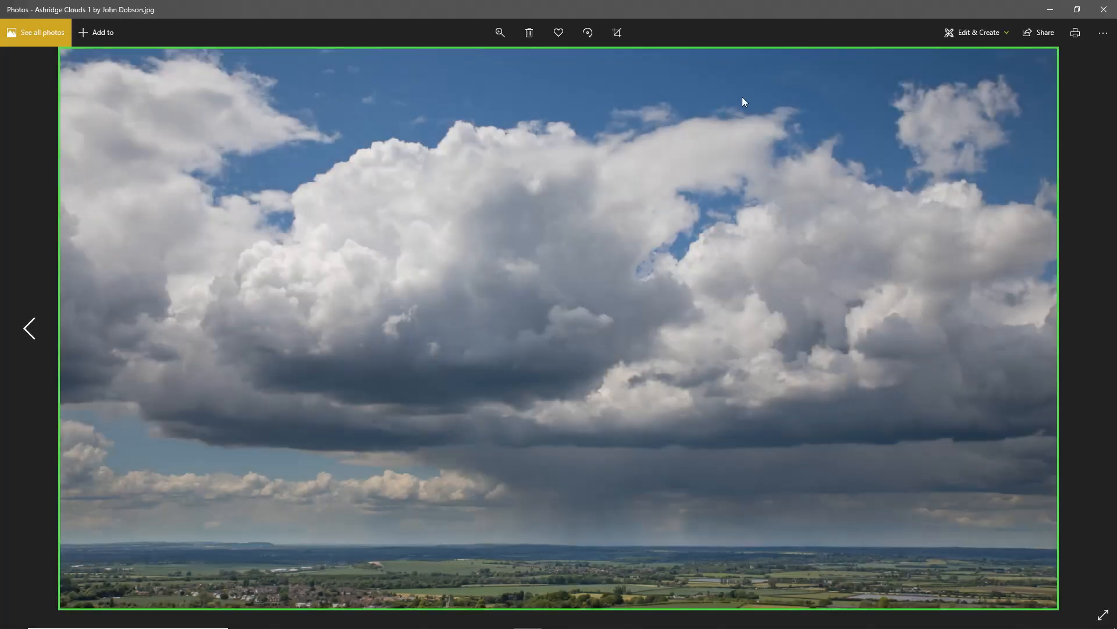
{"action": "left_click", "coordinate": [1104, 9]}
{"action": "key", "text": "alt+Tab"}
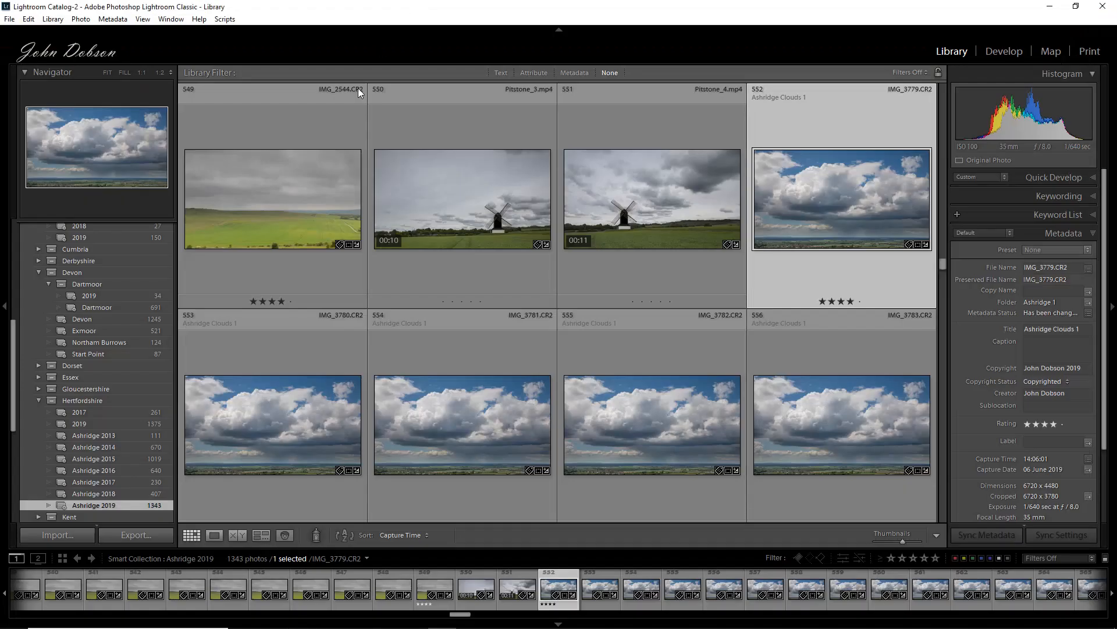
Reopen the export settings for the photo, review the inner border and post-processing options, and cancel without exporting
{"action": "left_click", "coordinate": [9, 19]}
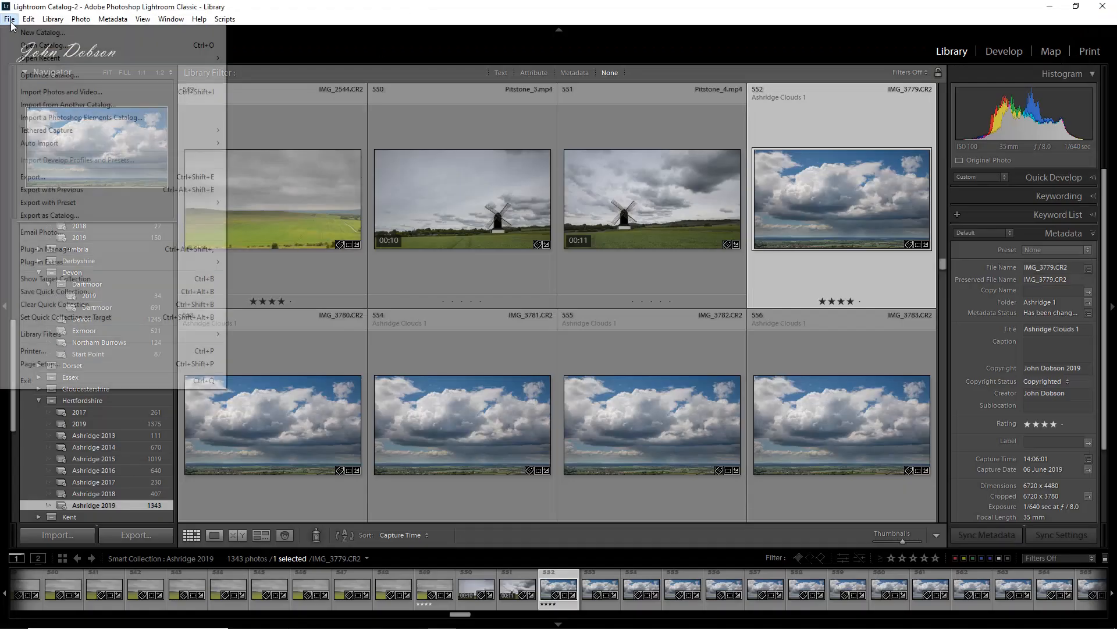
{"action": "left_click", "coordinate": [56, 177]}
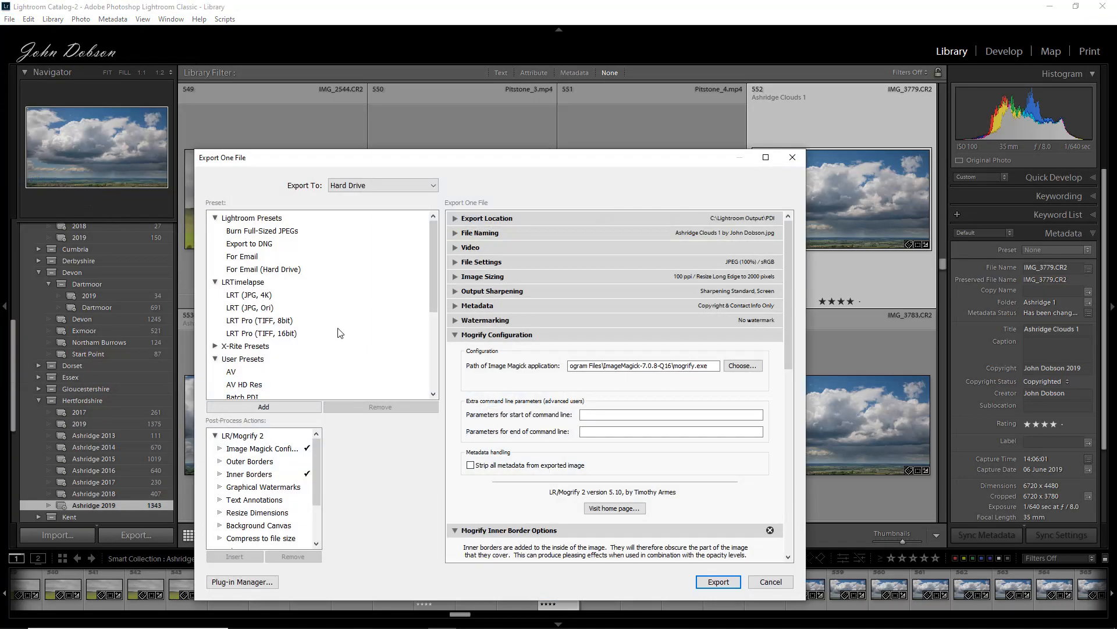
{"action": "left_click_drag", "start_coordinate": [784, 316], "coordinate": [804, 522]}
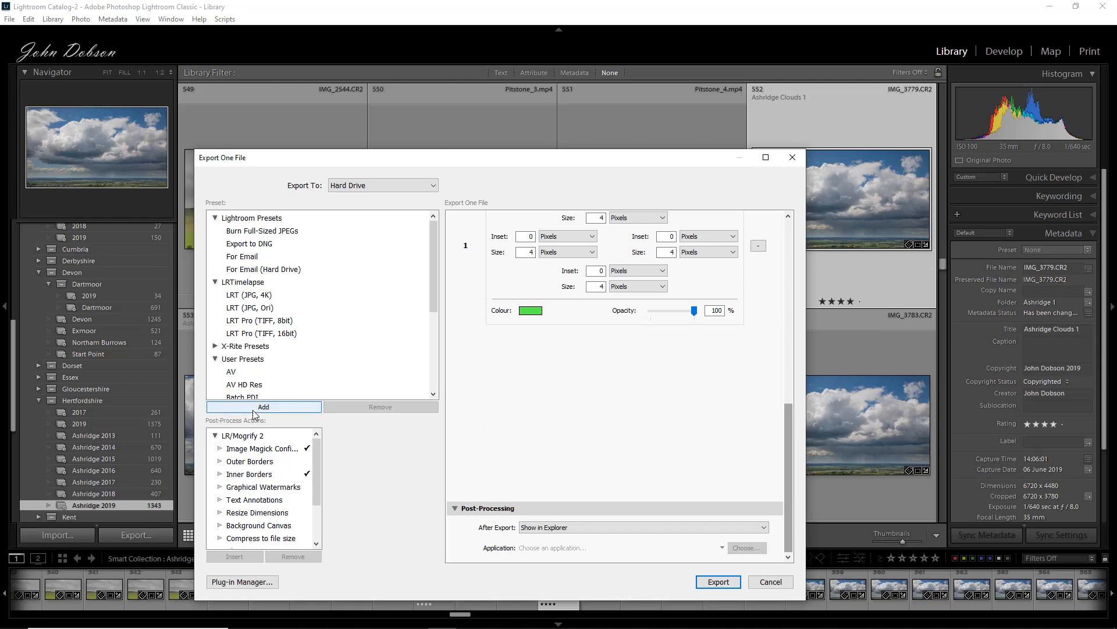
{"action": "left_click", "coordinate": [770, 581]}
Show the export presets available for the Ashridge Clouds 1 photo
{"action": "right_click", "coordinate": [824, 181]}
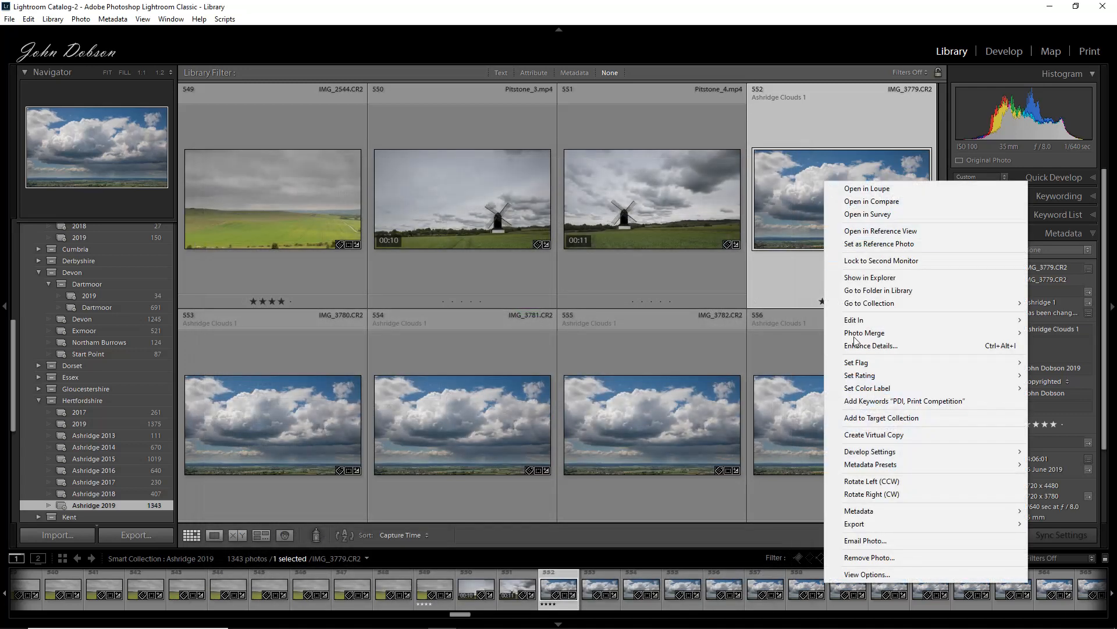
{"action": "mouse_move", "coordinate": [860, 524]}
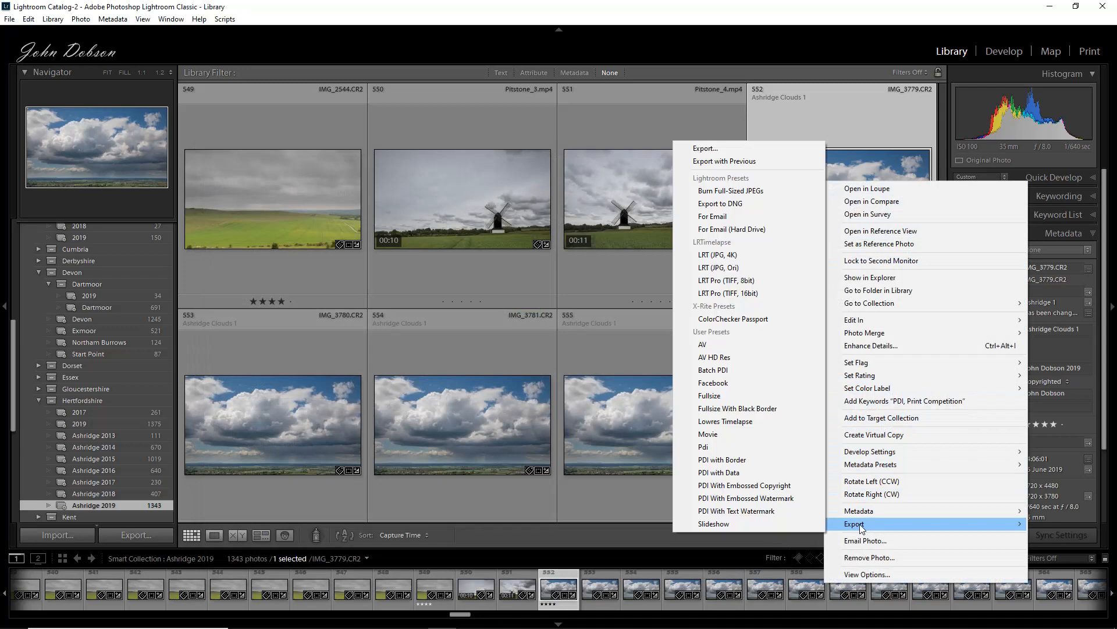